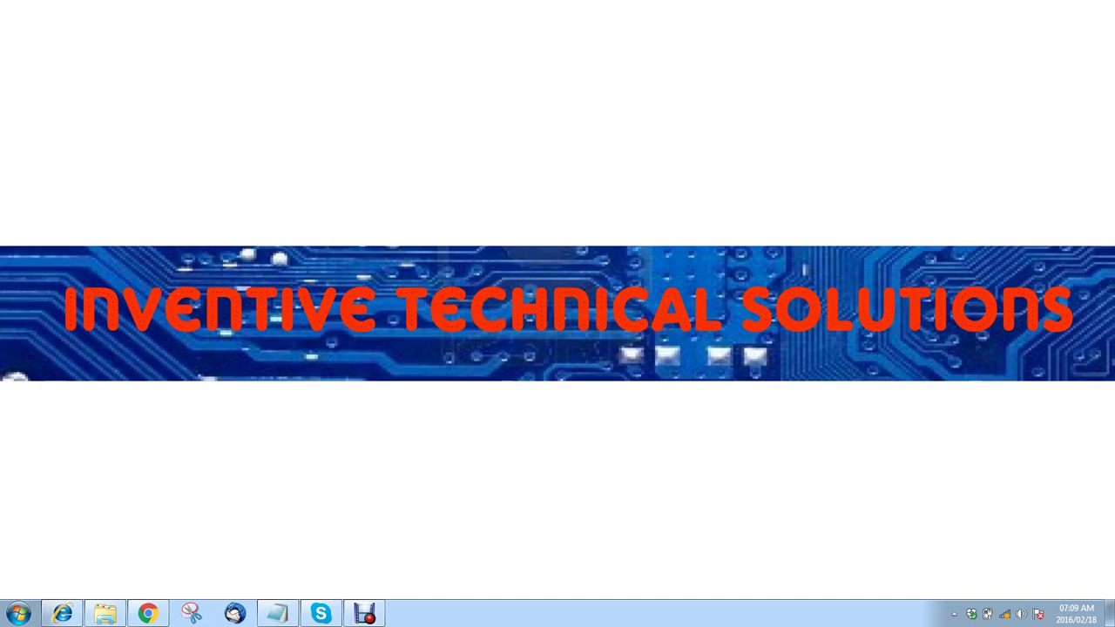
# - Bring the Chrome window showing the ZTE router login page to the front
pyautogui.click(148, 613)
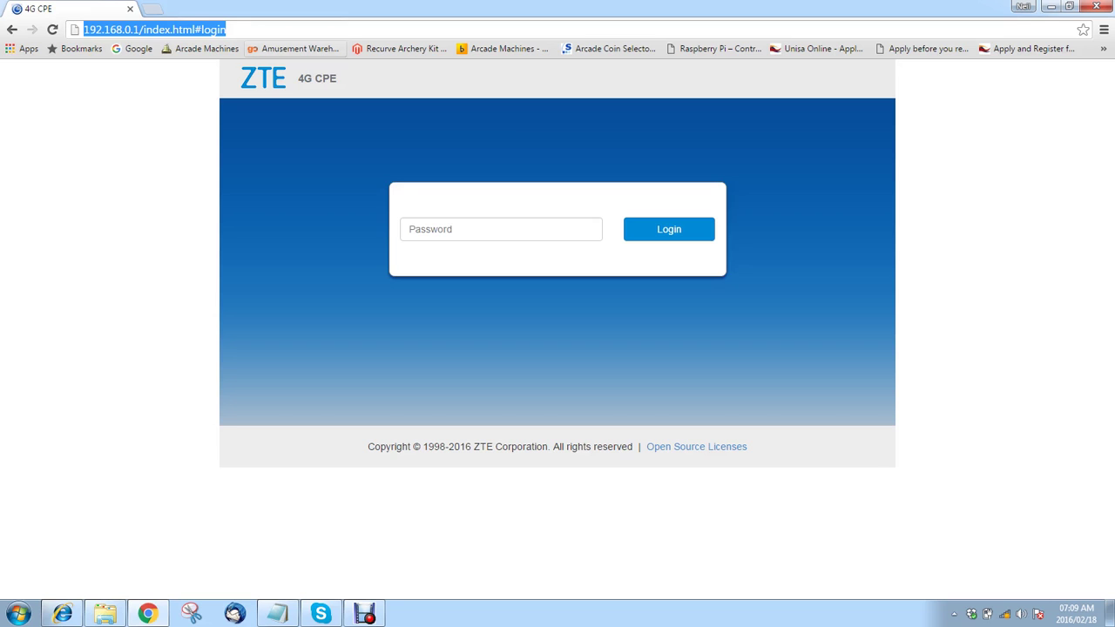
# - Load 192.168.0.1 in the address bar and log in with the admin password
pyautogui.click(296, 63)
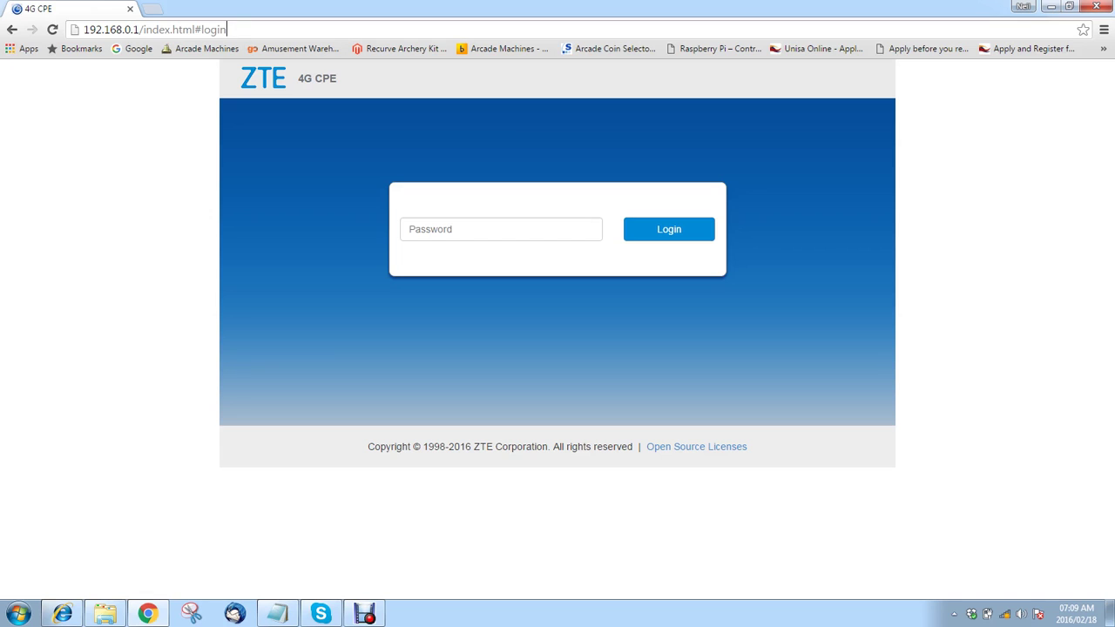
pyautogui.hotkey('shift', 'Left')
pyautogui.hotkey('shift', 'Left')
pyautogui.hotkey('shift', 'Left')
pyautogui.hotkey('shift', 'Left')
pyautogui.hotkey('shift', 'Left')
pyautogui.hotkey('shift', 'Left')
pyautogui.hotkey('shift', 'Left')
pyautogui.hotkey('shift', 'Left')
pyautogui.hotkey('shift', 'Left')
pyautogui.hotkey('shift', 'Left')
pyautogui.hotkey('shift', 'Left')
pyautogui.hotkey('shift', 'Left')
pyautogui.hotkey('shift', 'Left')
pyautogui.hotkey('shift', 'Left')
pyautogui.hotkey('shift', 'Left')
pyautogui.hotkey('shift', 'Left')
pyautogui.hotkey('shift', 'Left')
pyautogui.press('BackSpace')
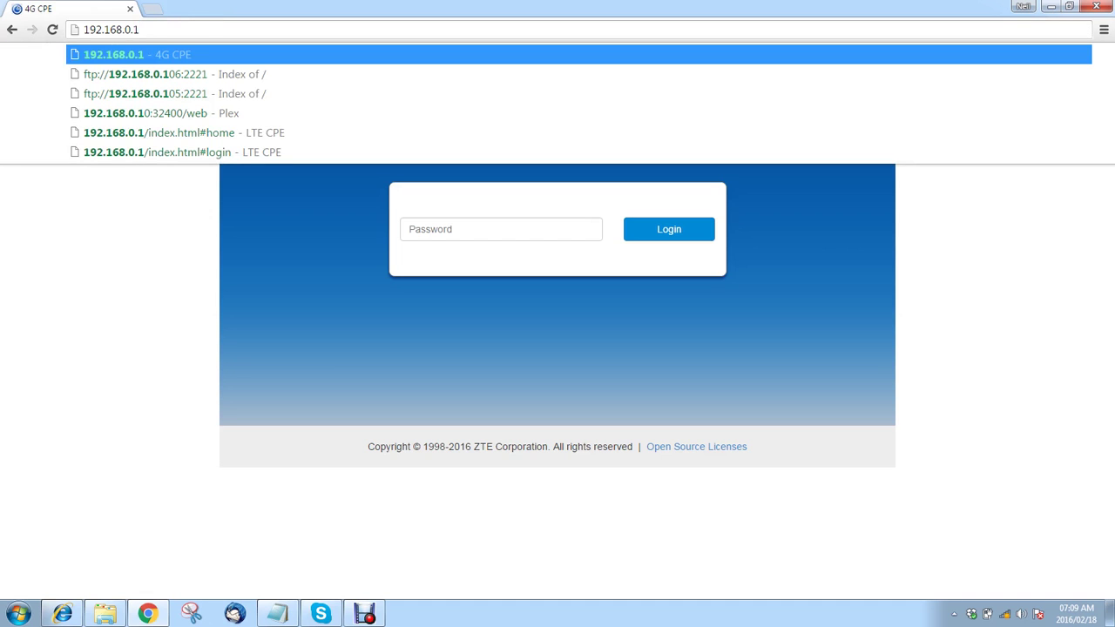
pyautogui.press('Return')
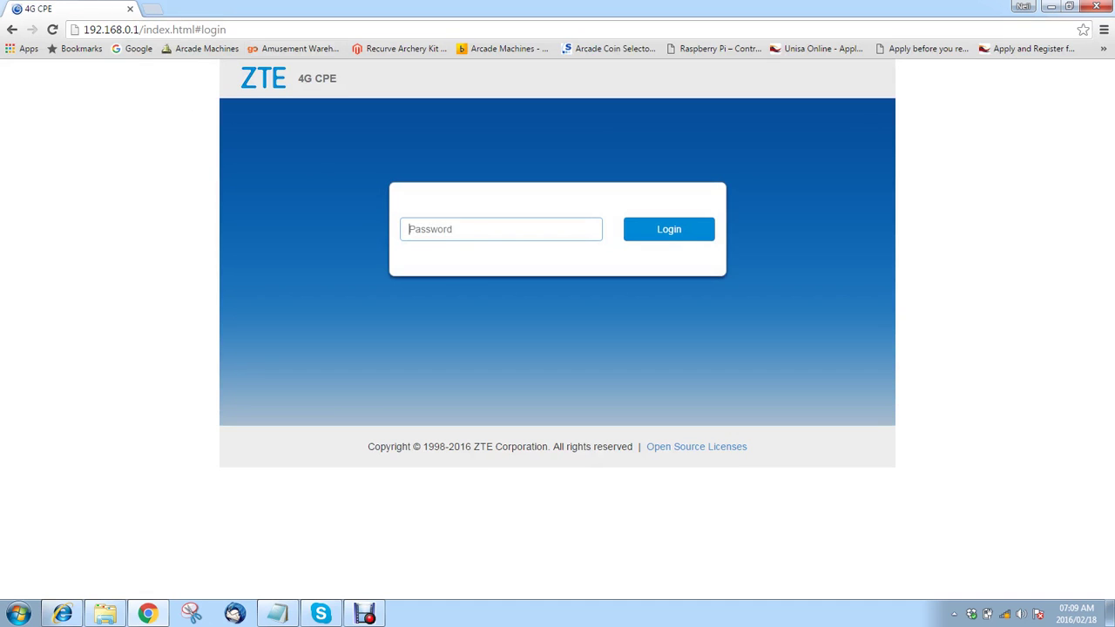
pyautogui.write('admin')
pyautogui.press('Return')
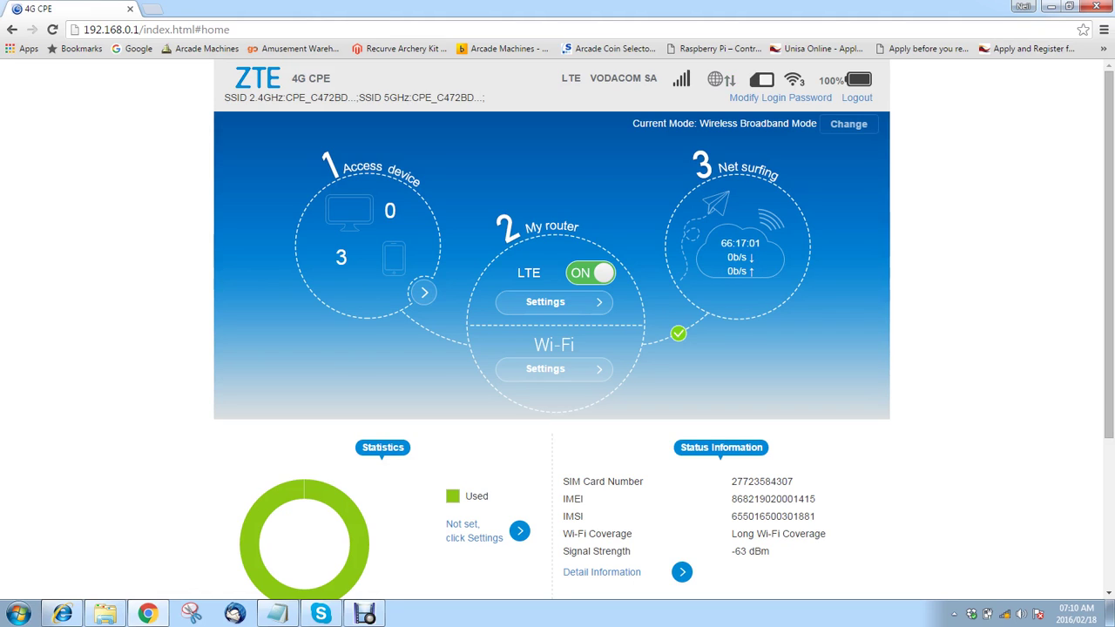
pyautogui.scroll(-2, 551, 348)
pyautogui.scroll(-1, 551, 348)
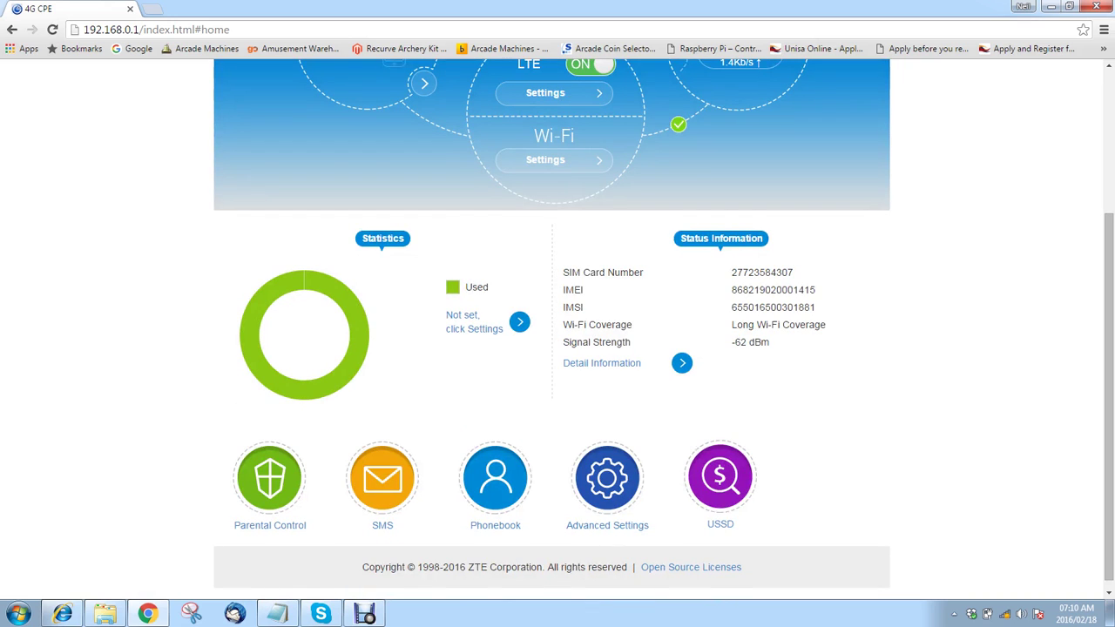
pyautogui.click(474, 328)
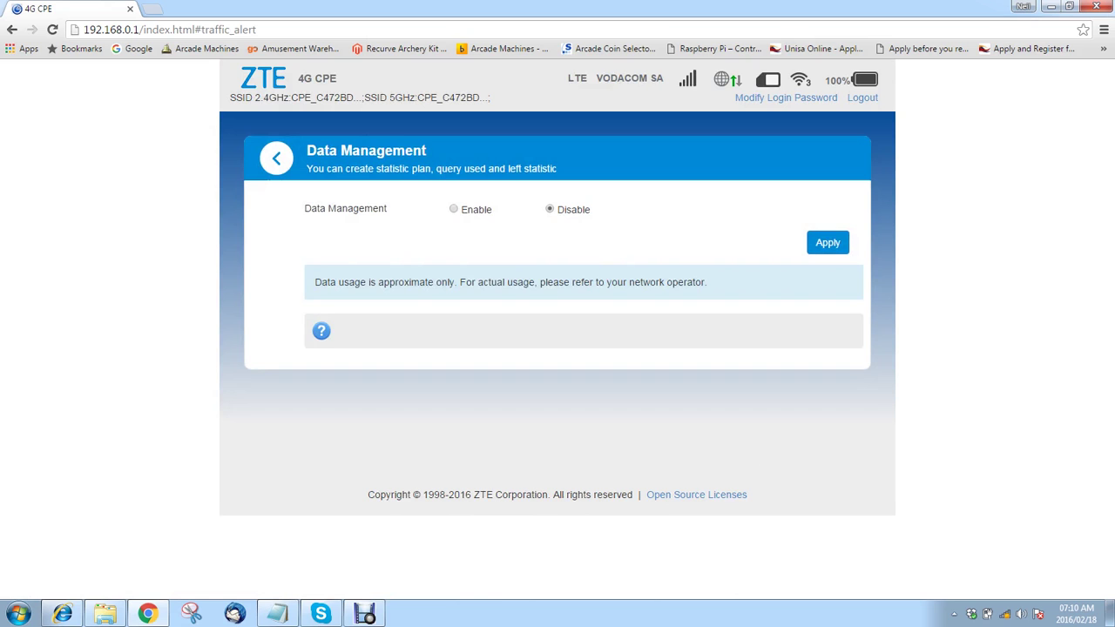
pyautogui.click(276, 158)
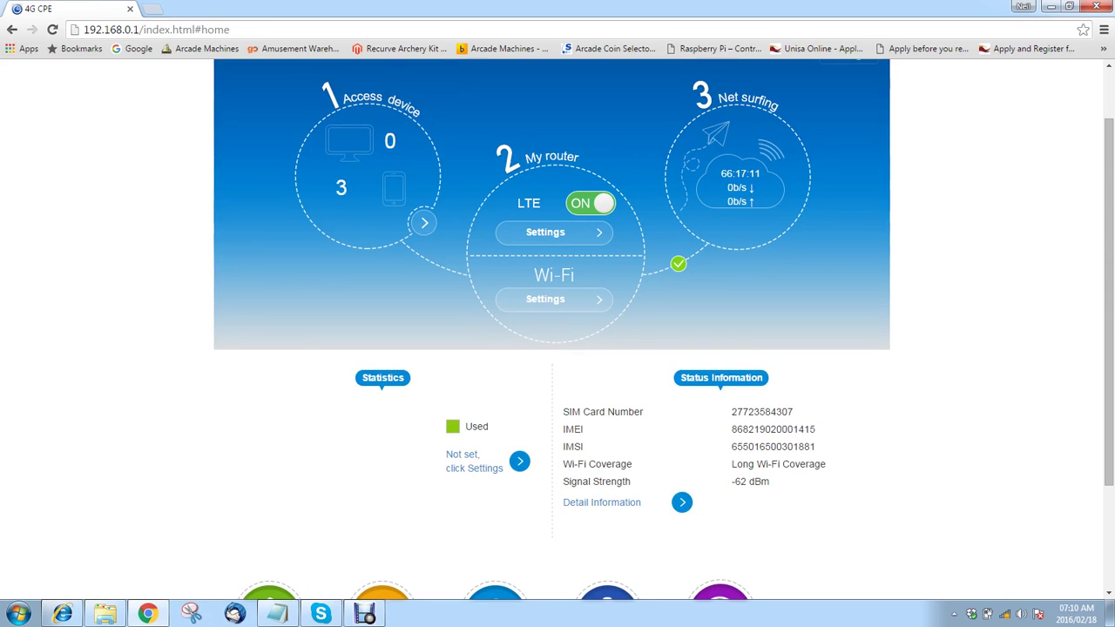
pyautogui.scroll(-3, 558, 348)
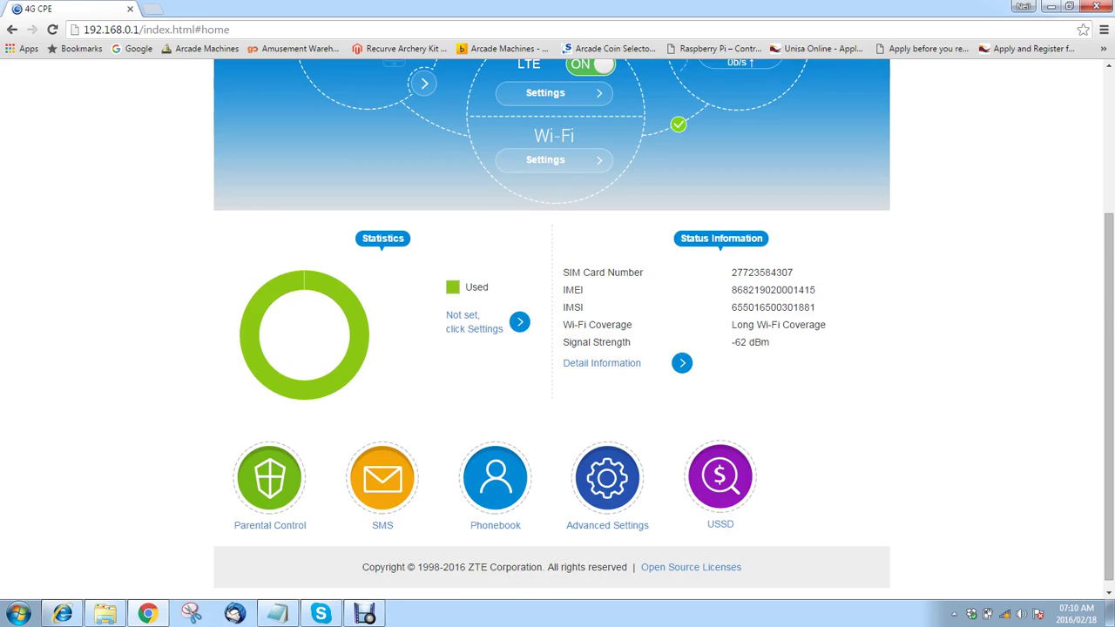
pyautogui.click(601, 363)
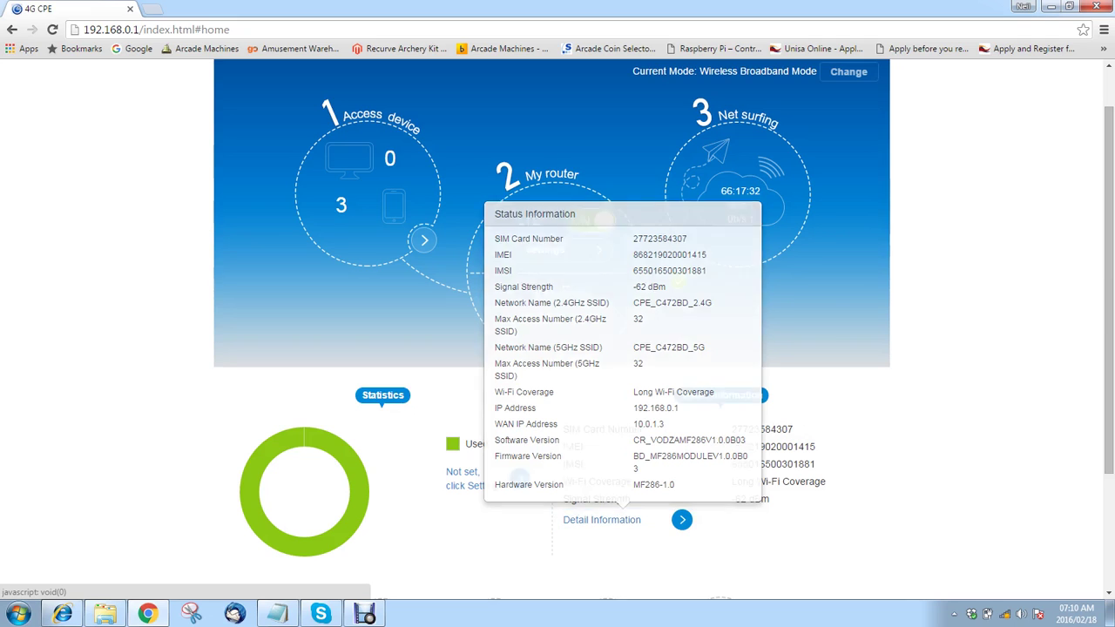
pyautogui.scroll(-2, 557, 313)
pyautogui.scroll(-1, 557, 339)
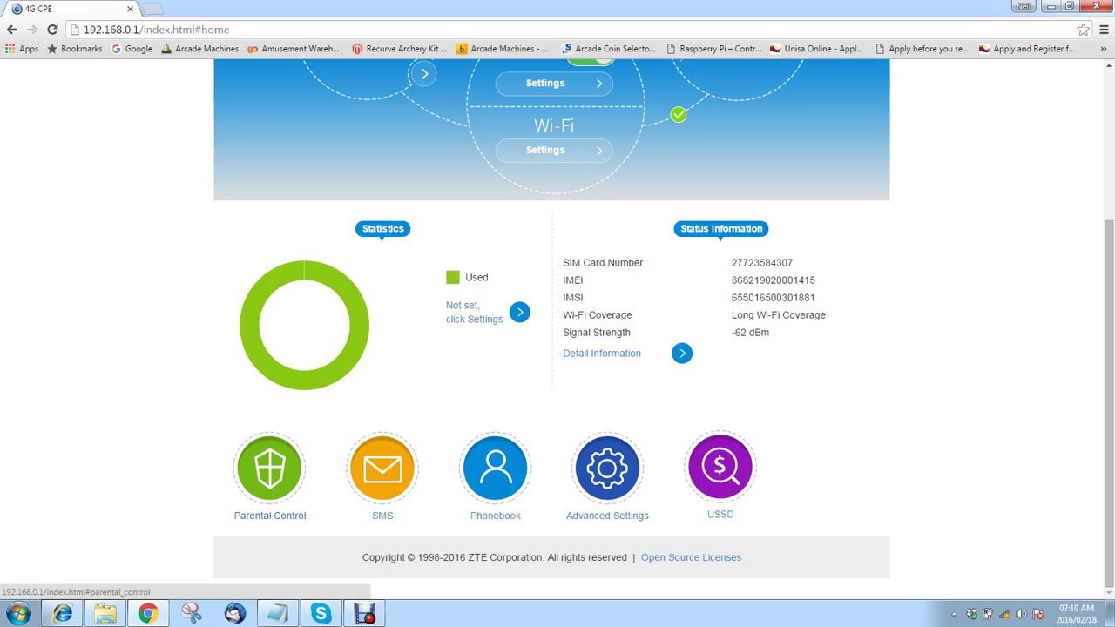
pyautogui.click(257, 516)
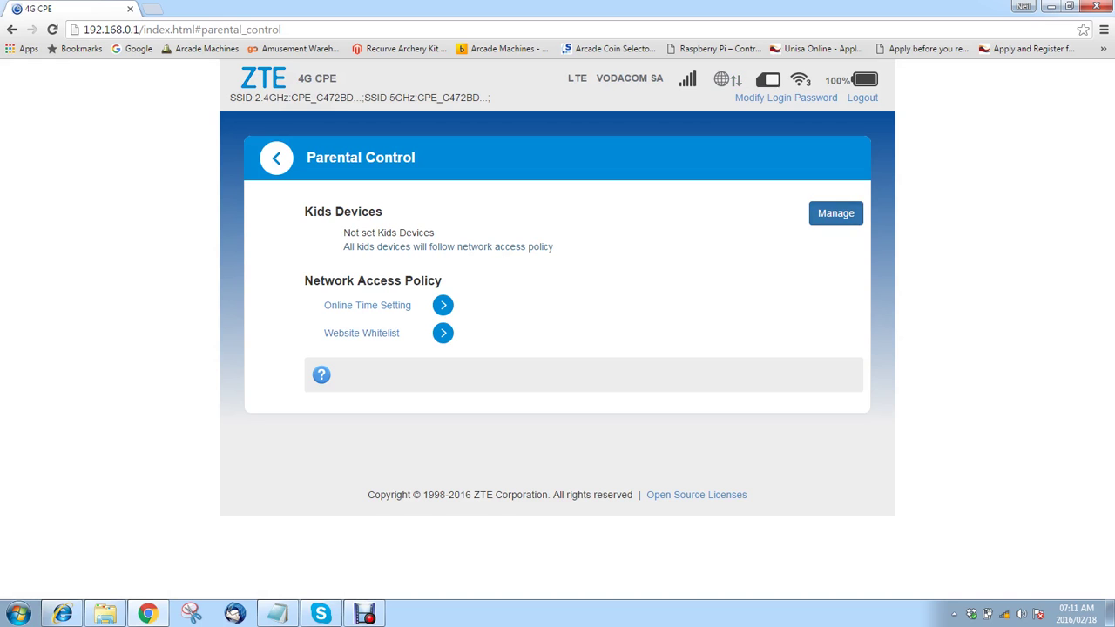
pyautogui.click(835, 212)
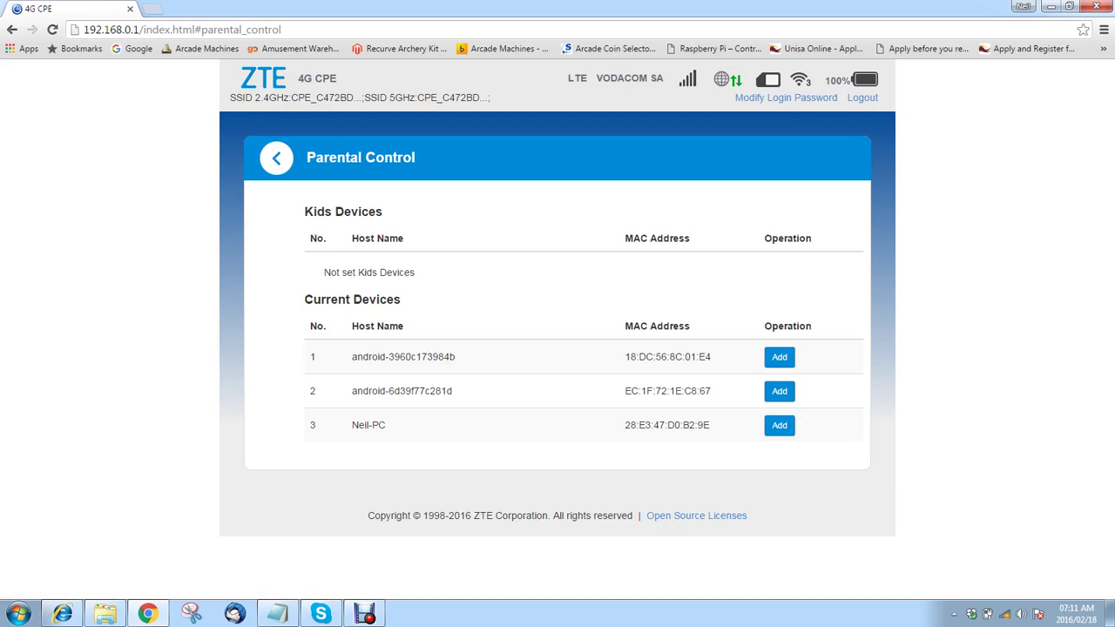
pyautogui.hotkey('alt', 'Left')
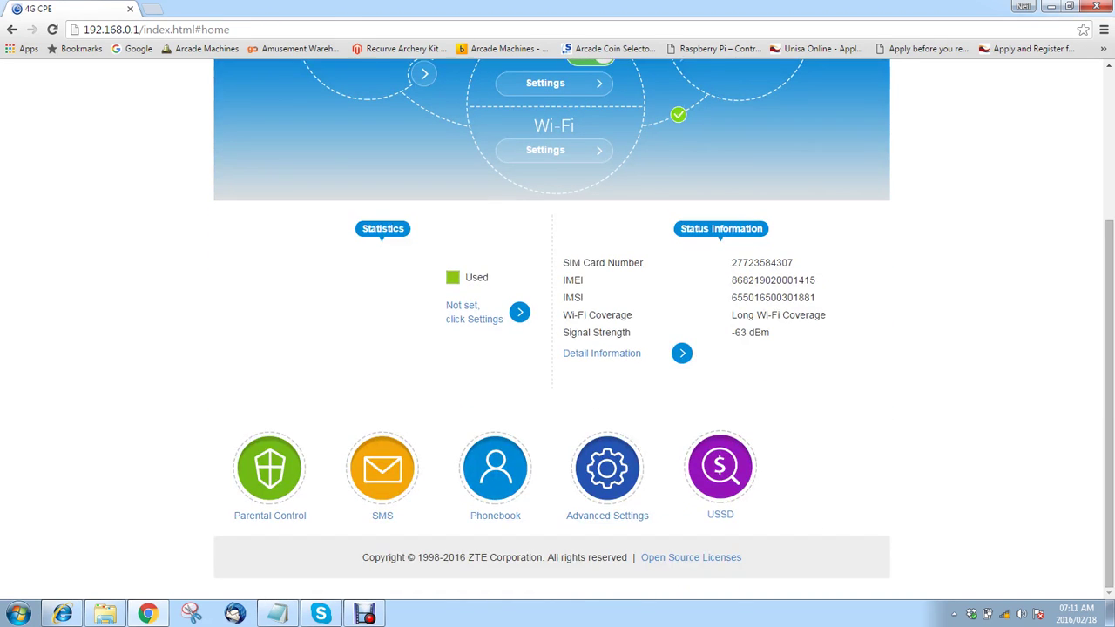
pyautogui.hotkey('alt', 'Right')
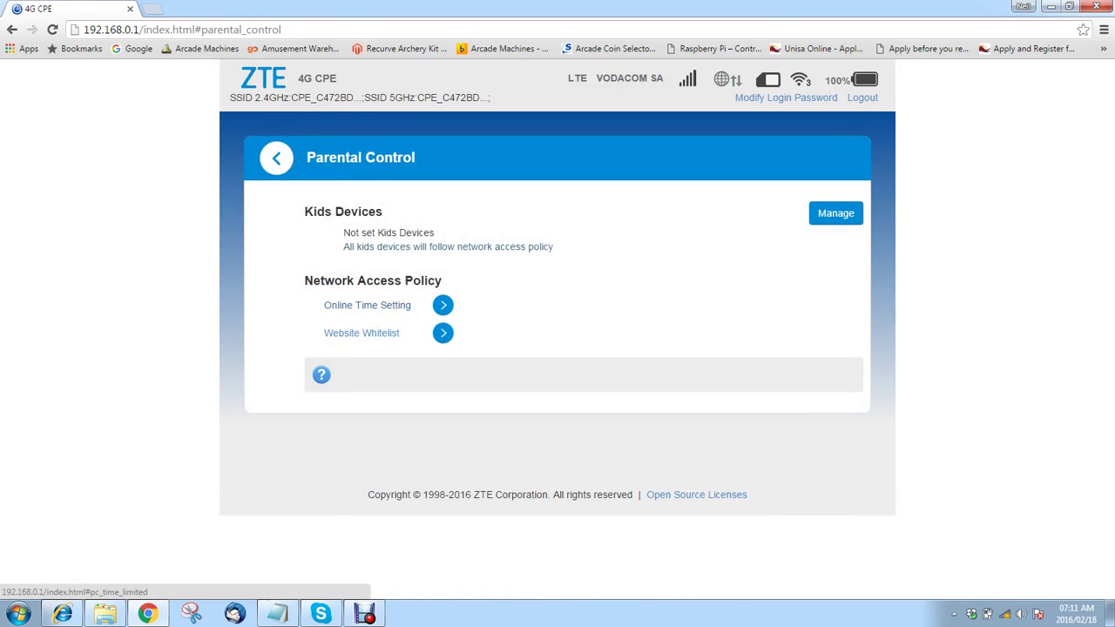
pyautogui.press('Return')
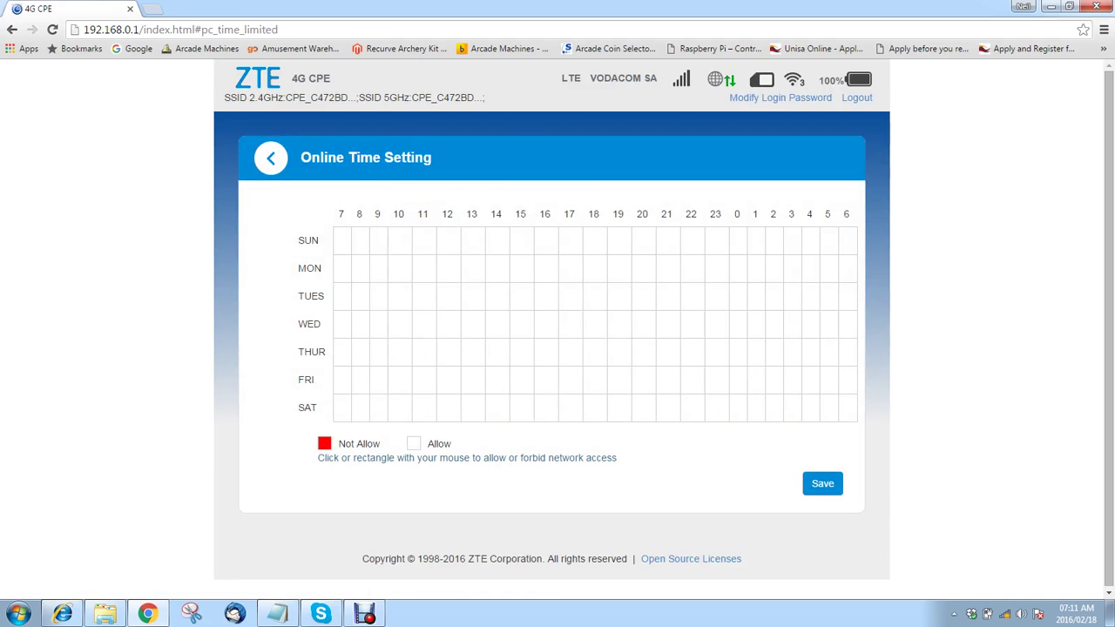
pyautogui.click(270, 158)
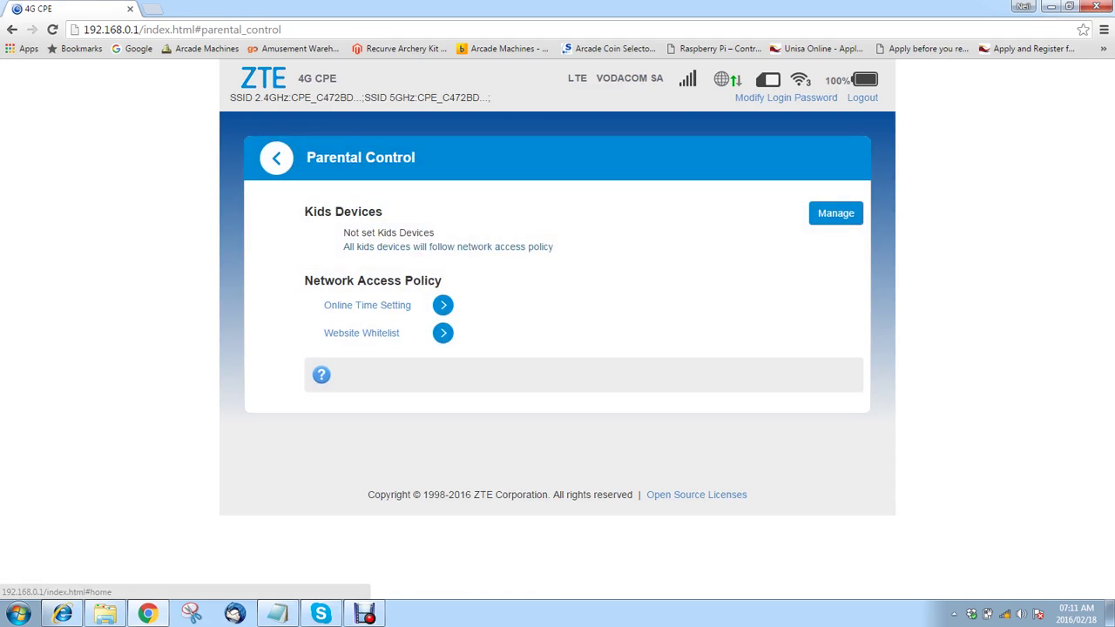
pyautogui.press('Return')
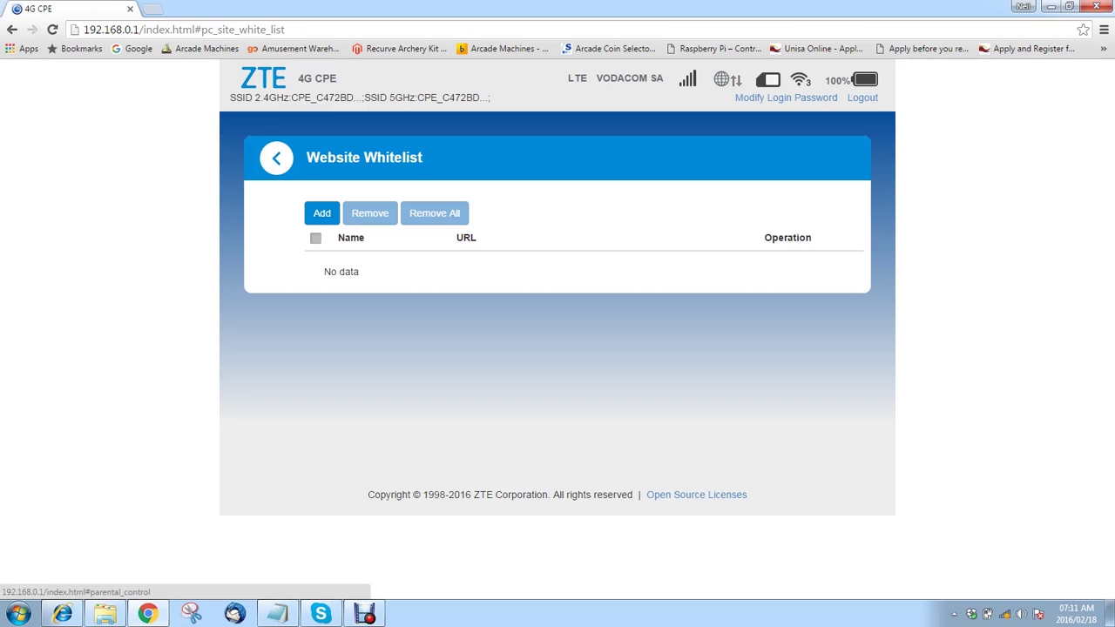
pyautogui.click(276, 157)
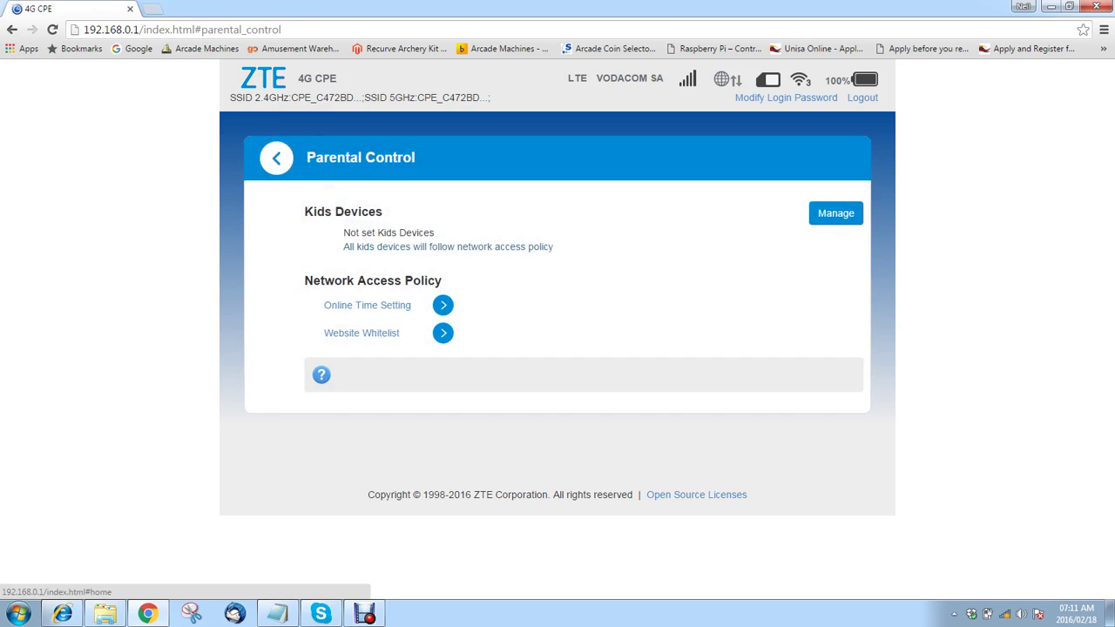
pyautogui.click(276, 158)
pyautogui.scroll(-5, 382, 349)
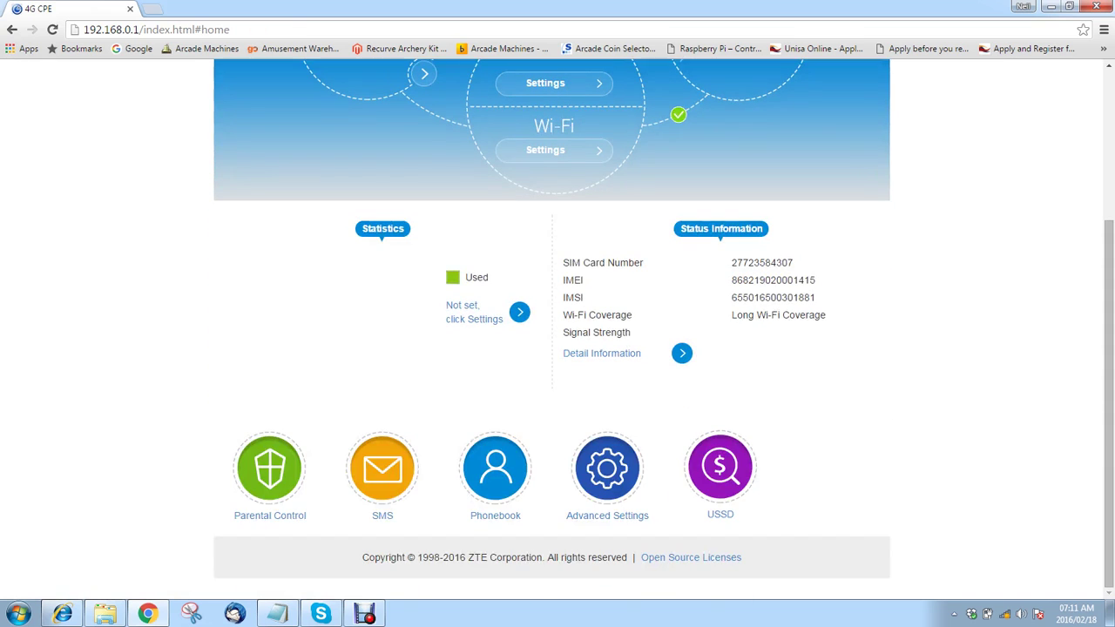
pyautogui.click(383, 470)
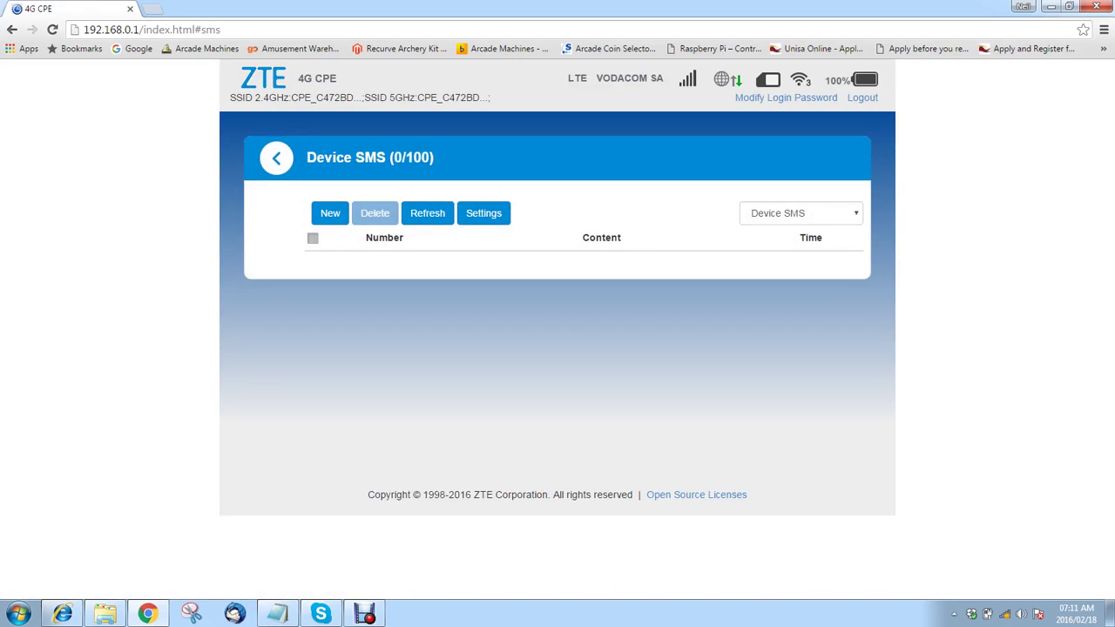
pyautogui.click(800, 213)
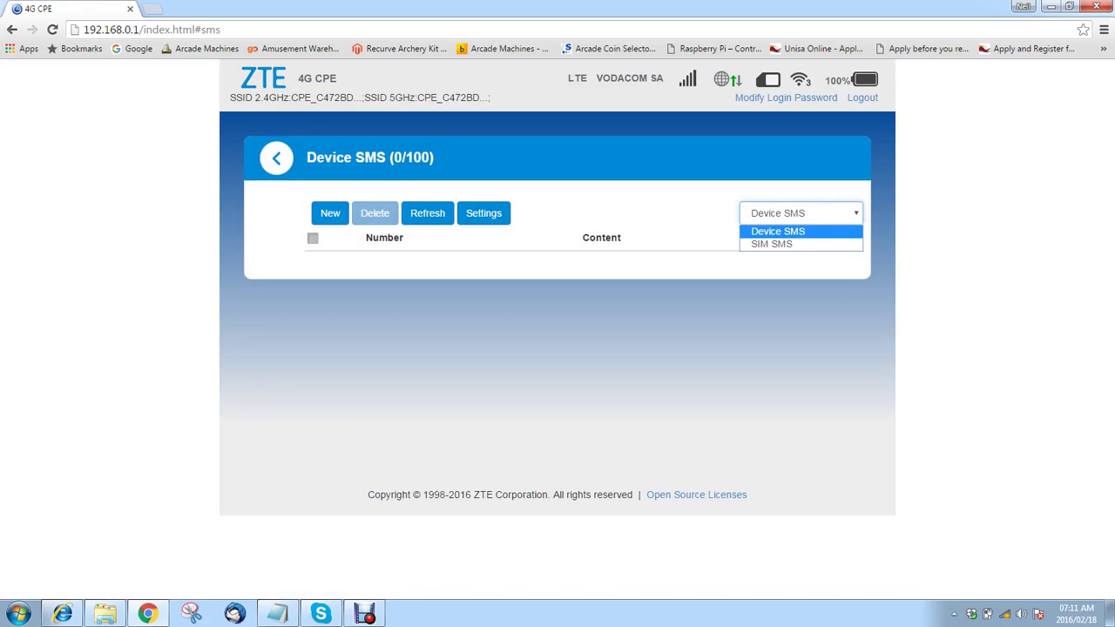
pyautogui.press('Return')
pyautogui.press('Up')
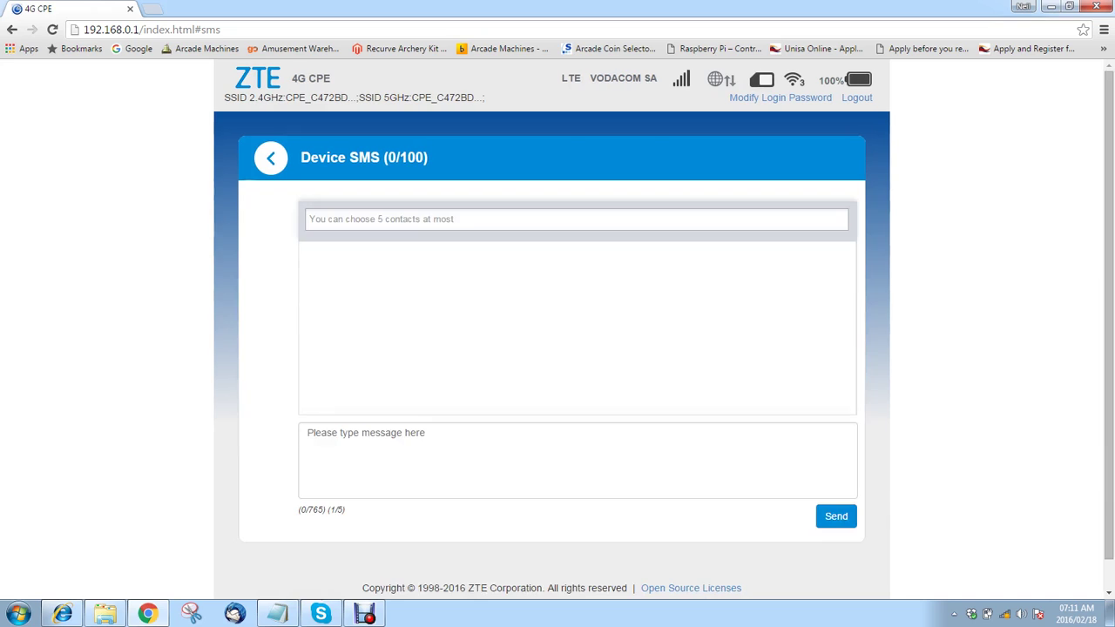
pyautogui.click(310, 219)
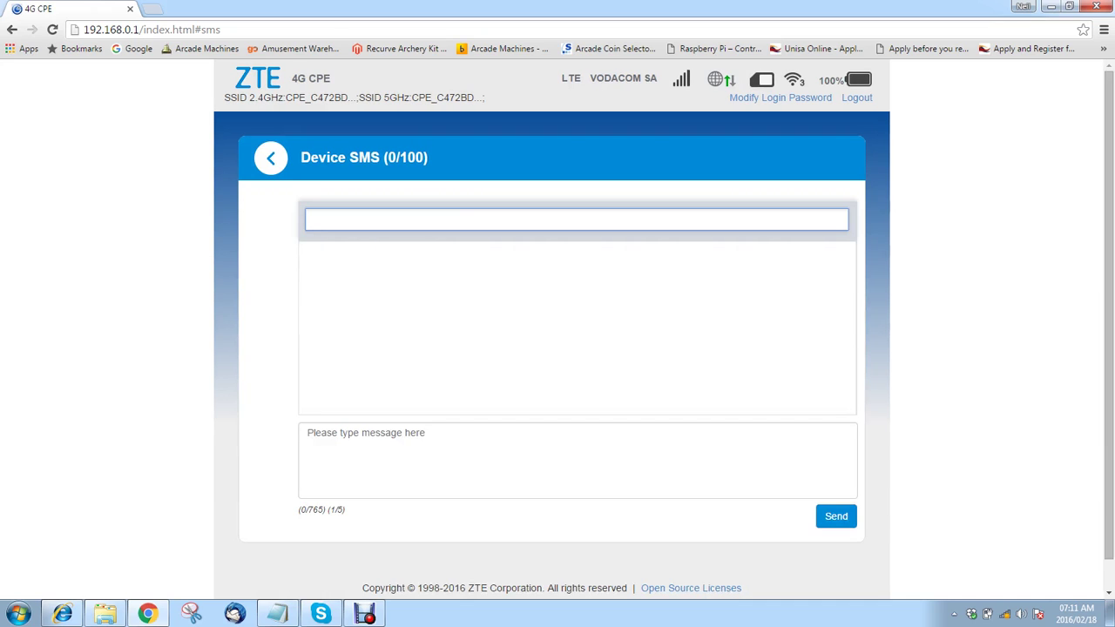
pyautogui.click(348, 452)
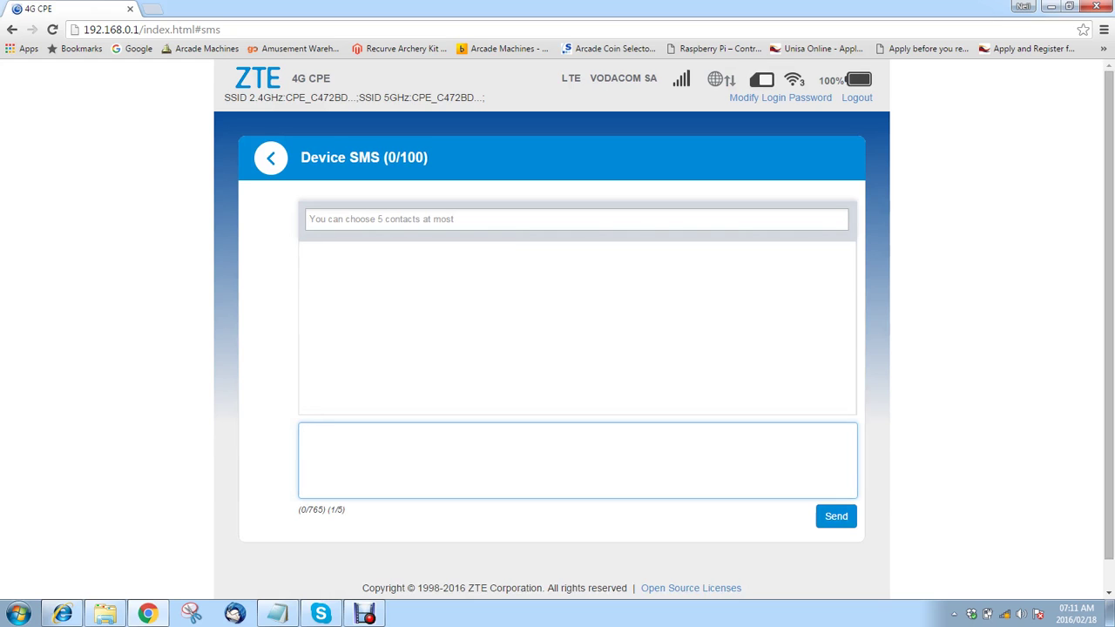
pyautogui.click(270, 157)
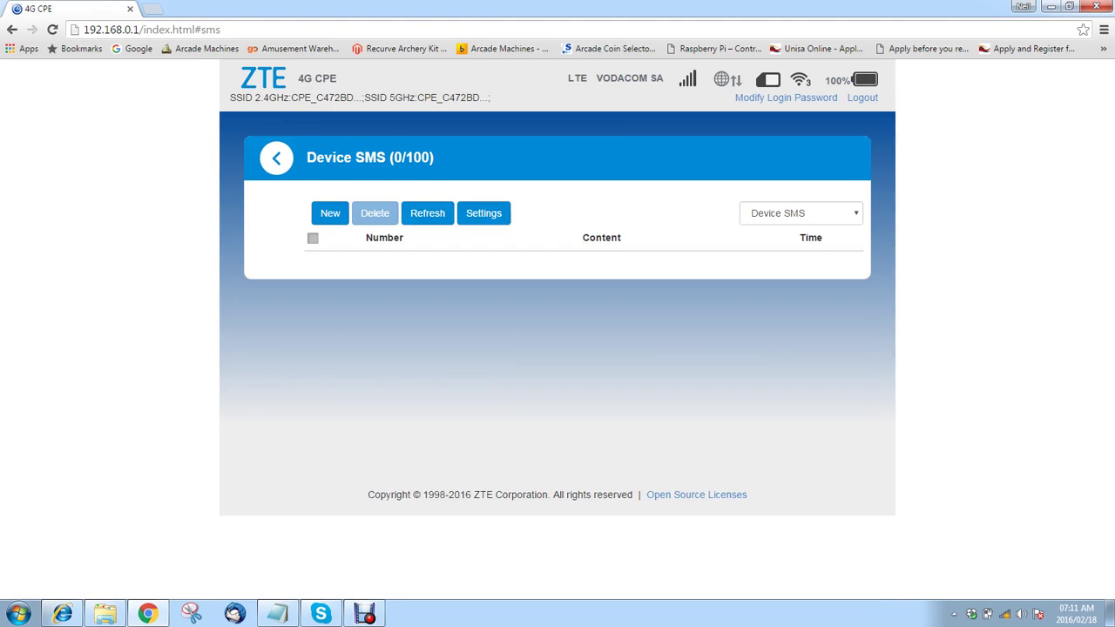
pyautogui.click(277, 158)
pyautogui.scroll(-3, 557, 349)
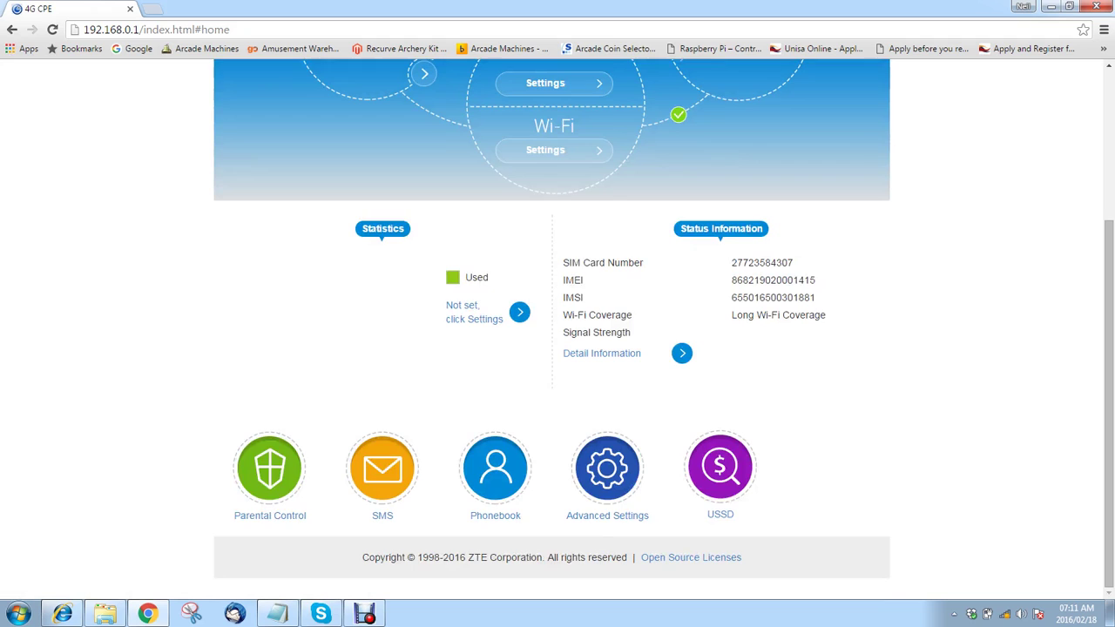
pyautogui.click(496, 465)
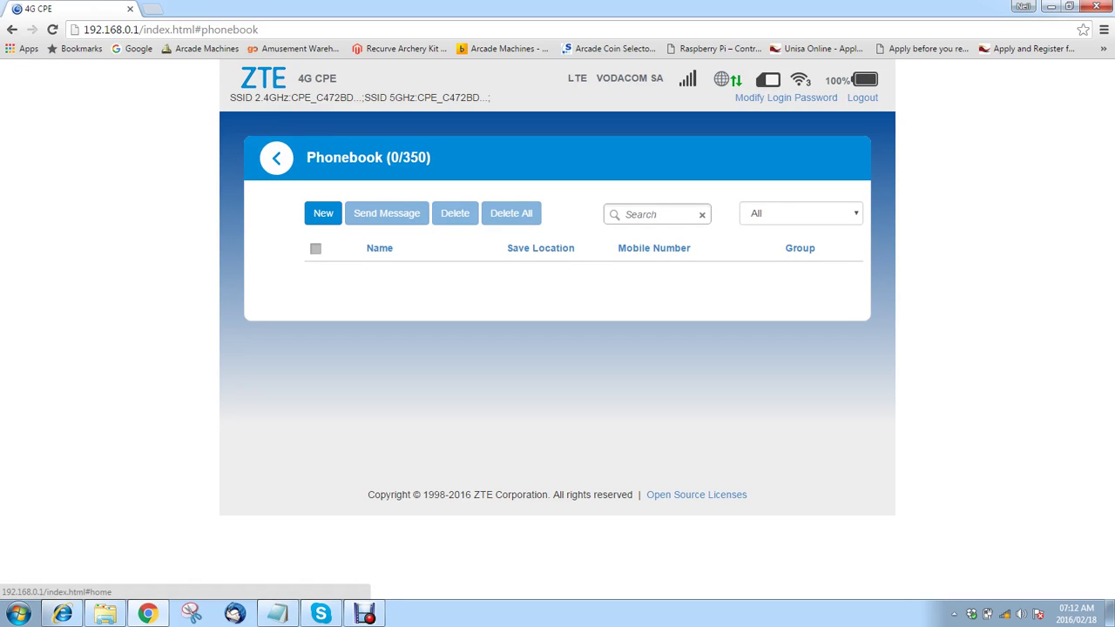
pyautogui.click(277, 158)
pyautogui.scroll(-3, 558, 322)
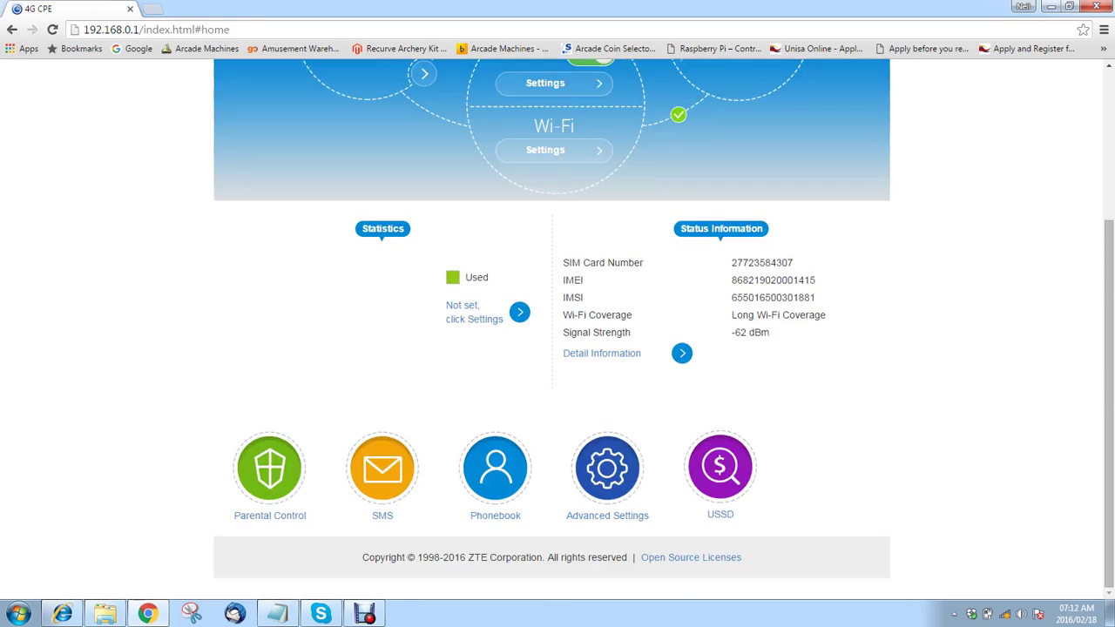
# - Open Advanced Settings to view the power-save options, with Long Wi-Fi Coverage selected
pyautogui.click(607, 468)
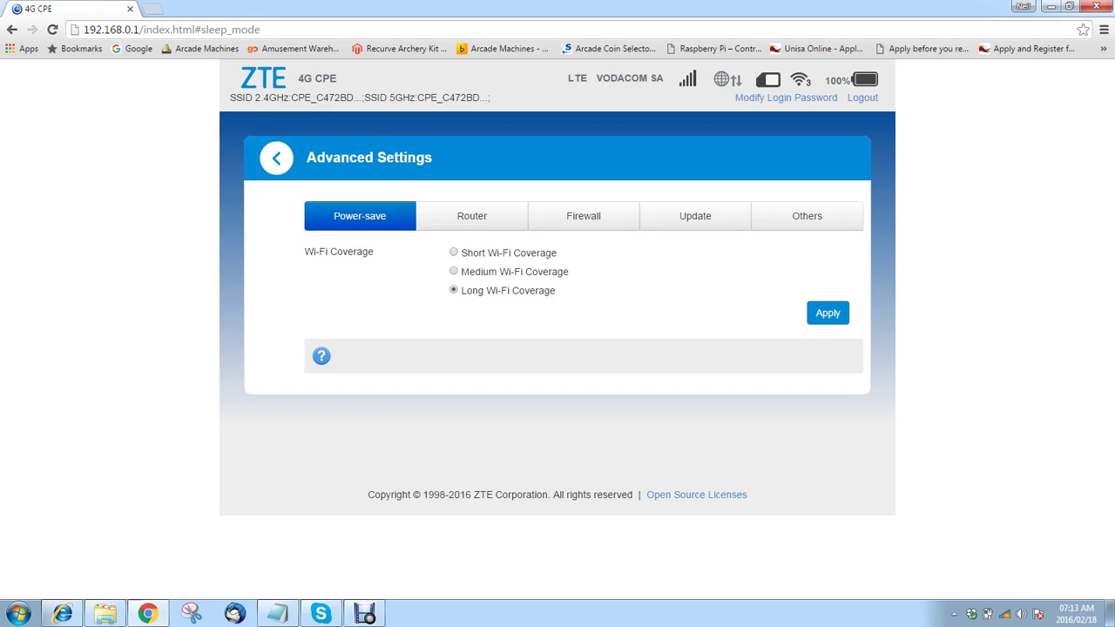
# - Show the Router tab: IP 192.168.0.1, DHCP pool 192.168.0.100–192.168.0.200
pyautogui.click(471, 215)
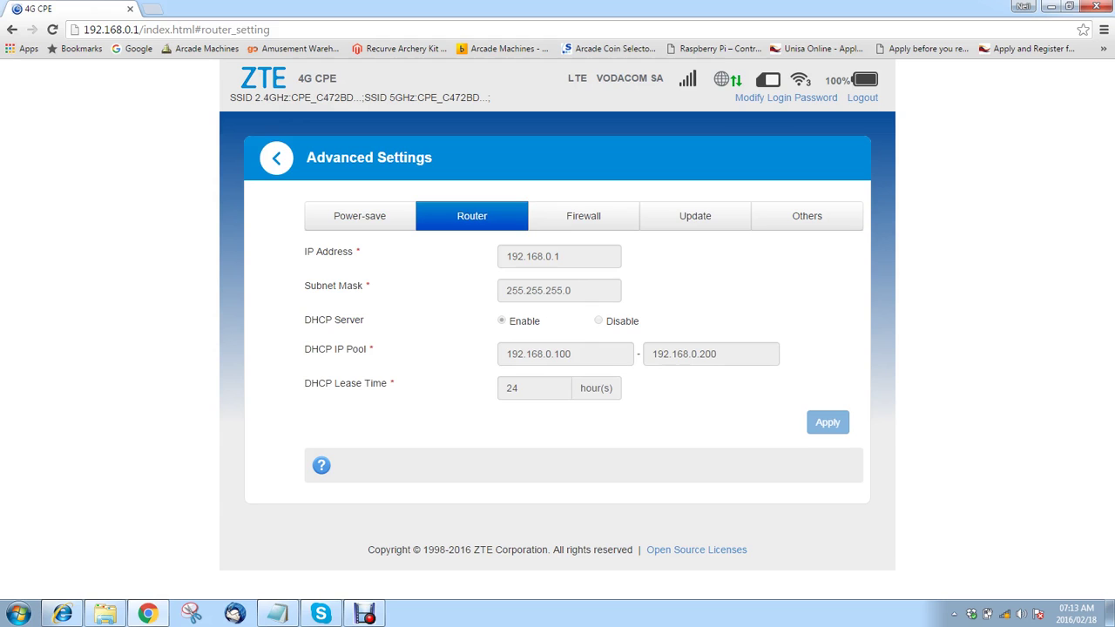
# - In the Firewall tab, review the Port Filtering, Port Forwarding and URL Filtering pages
pyautogui.click(582, 215)
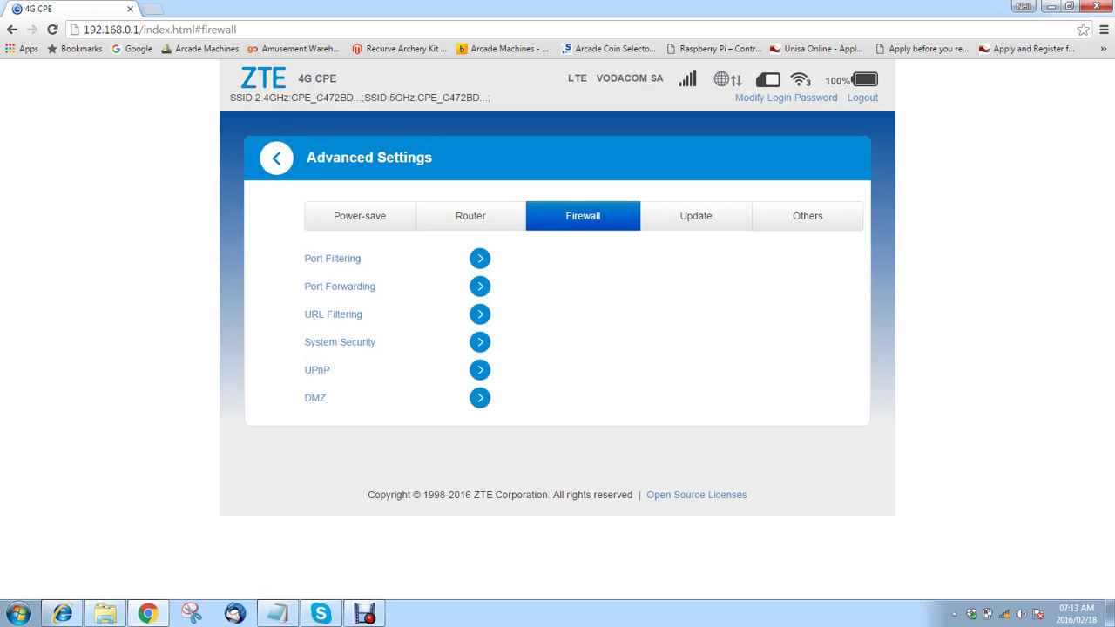
pyautogui.click(332, 258)
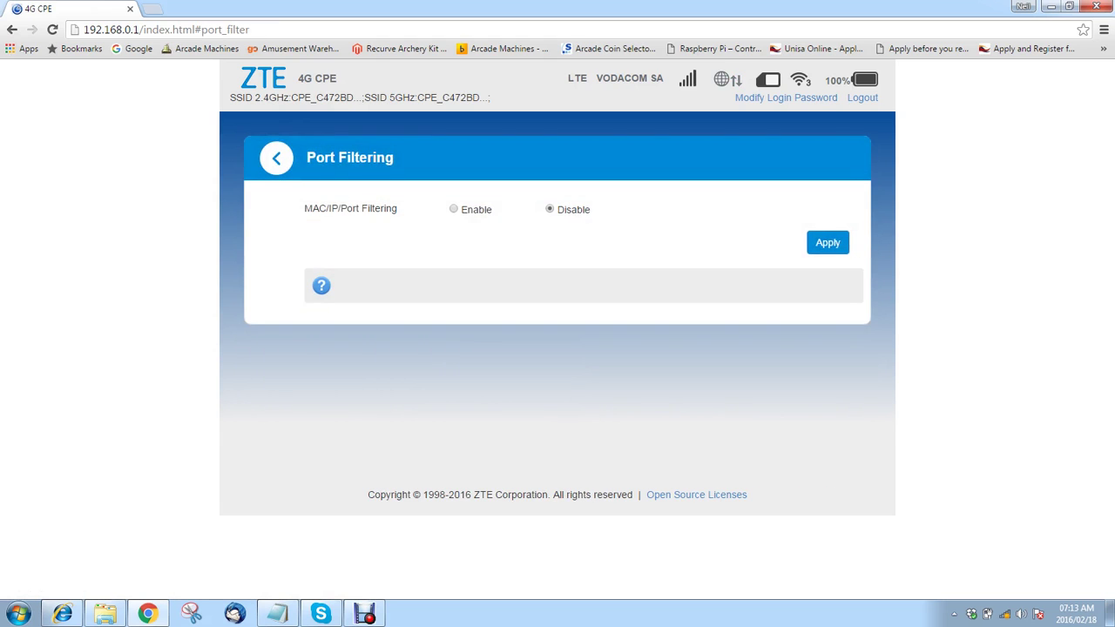
pyautogui.click(276, 157)
pyautogui.click(337, 280)
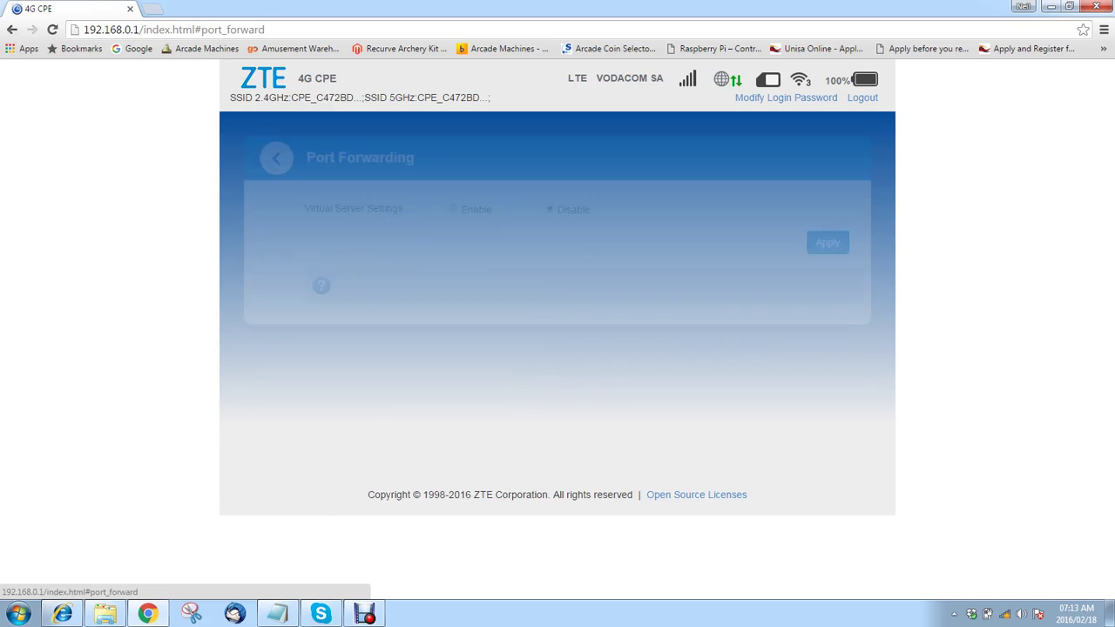
pyautogui.click(276, 157)
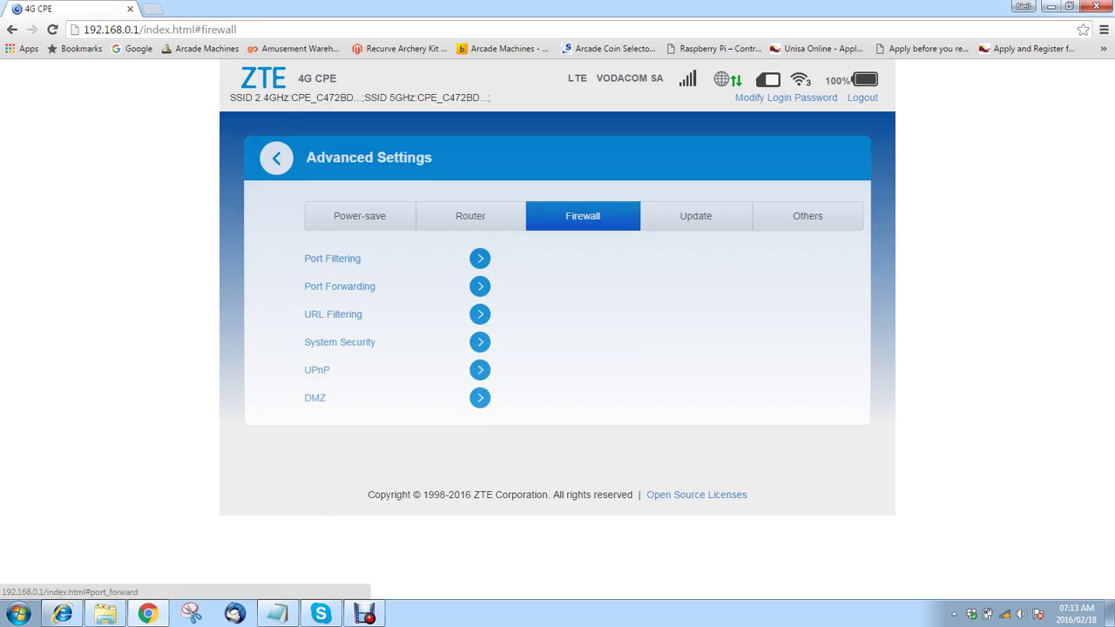
pyautogui.click(333, 313)
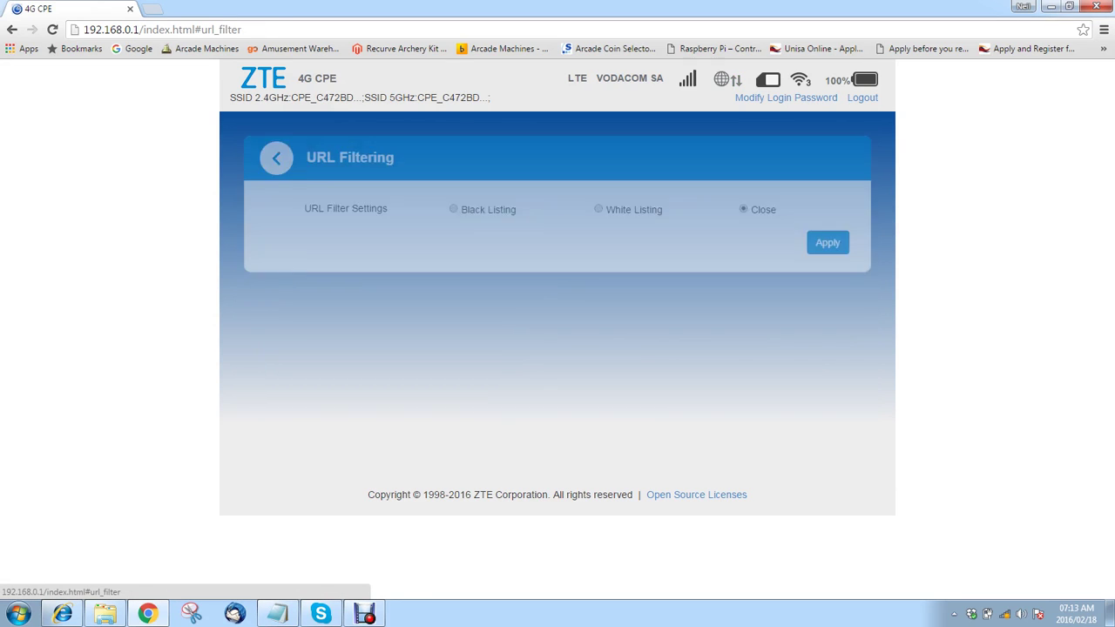
pyautogui.click(276, 158)
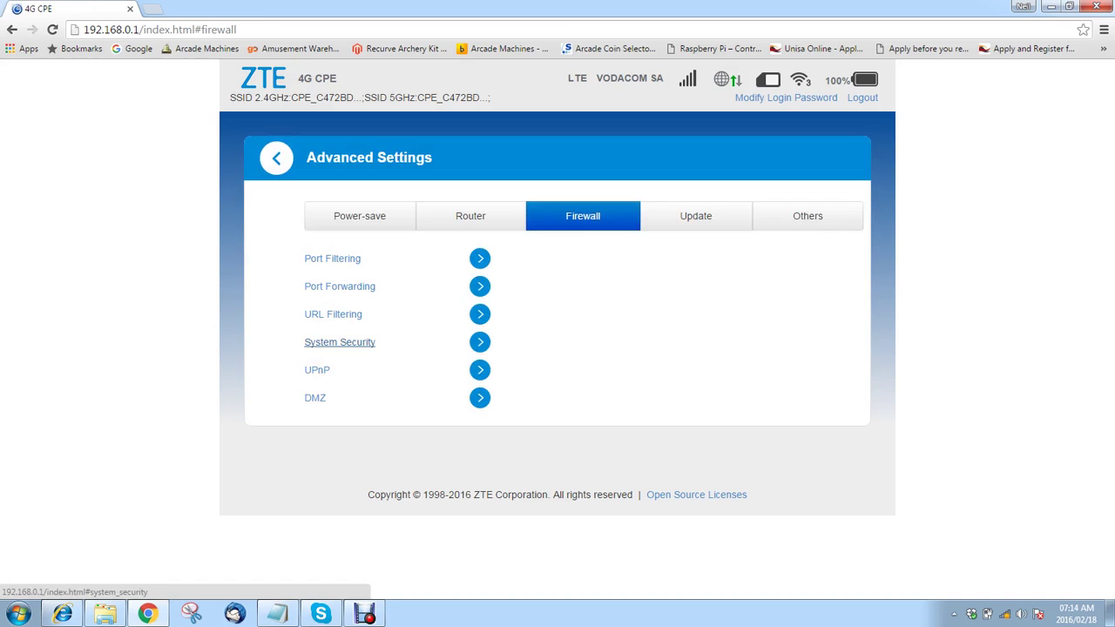
# - Review System Security, UPnP and DMZ, leaving DMZ disabled, and return to the firewall list
pyautogui.click(339, 341)
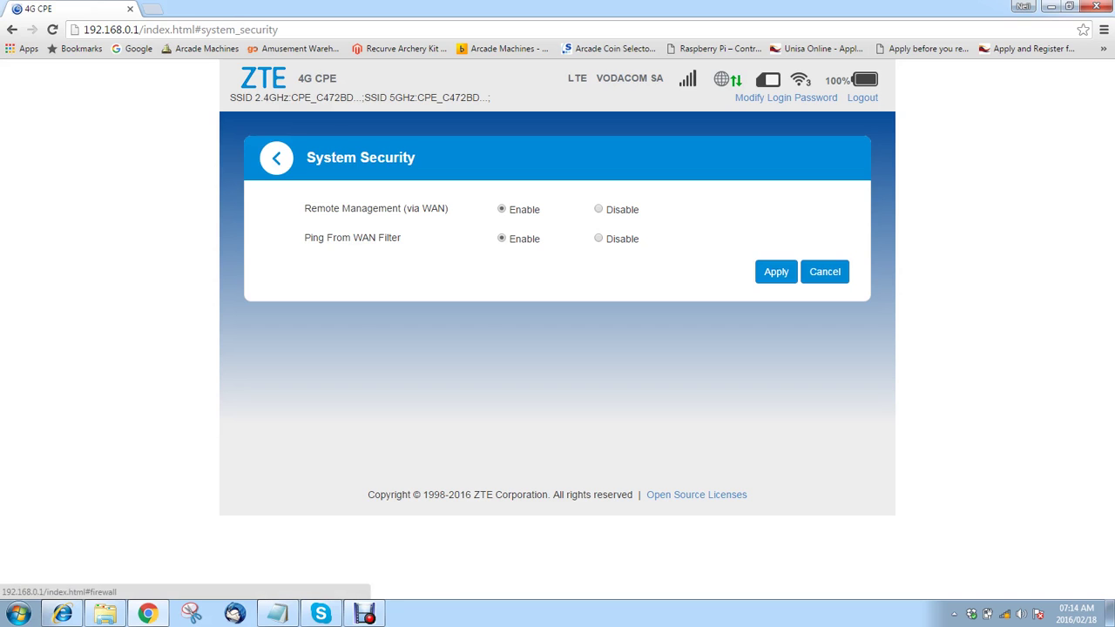
pyautogui.click(276, 158)
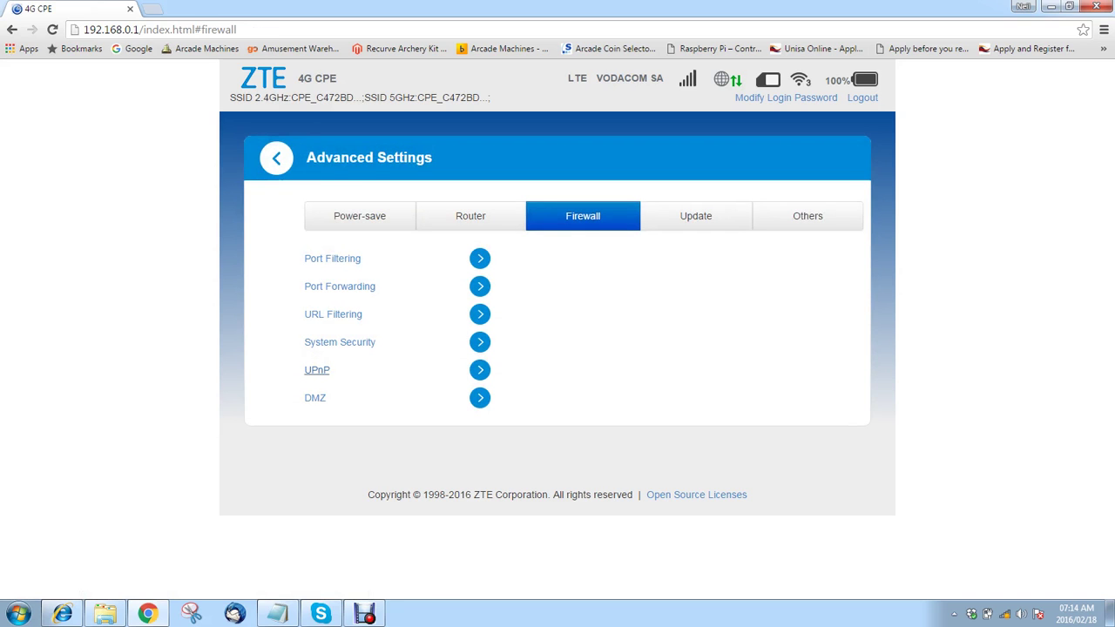
pyautogui.click(317, 370)
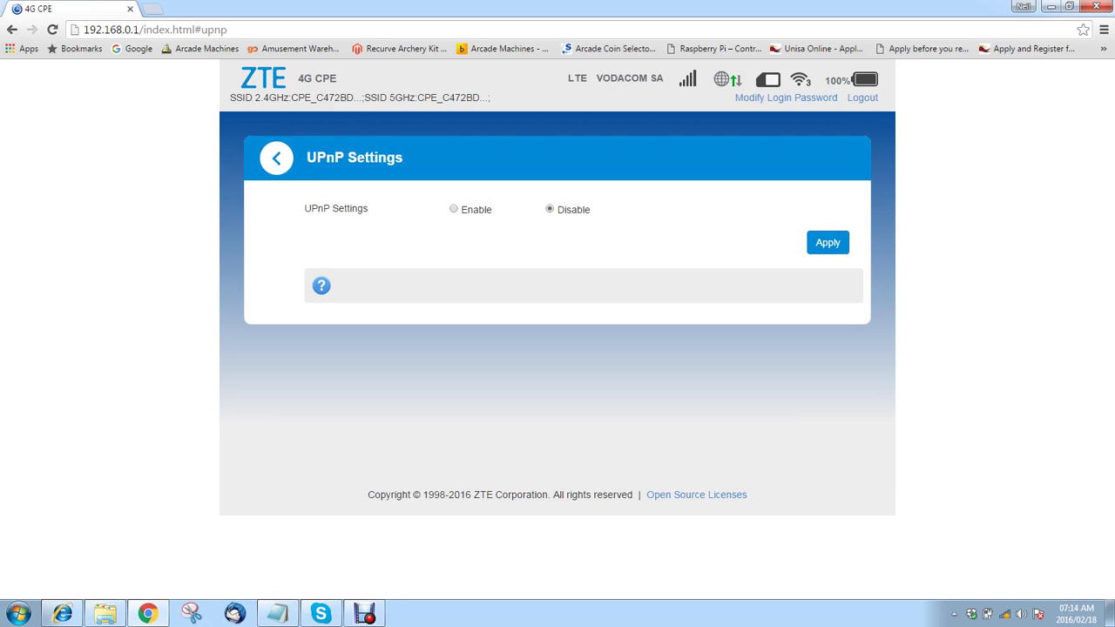
pyautogui.click(277, 157)
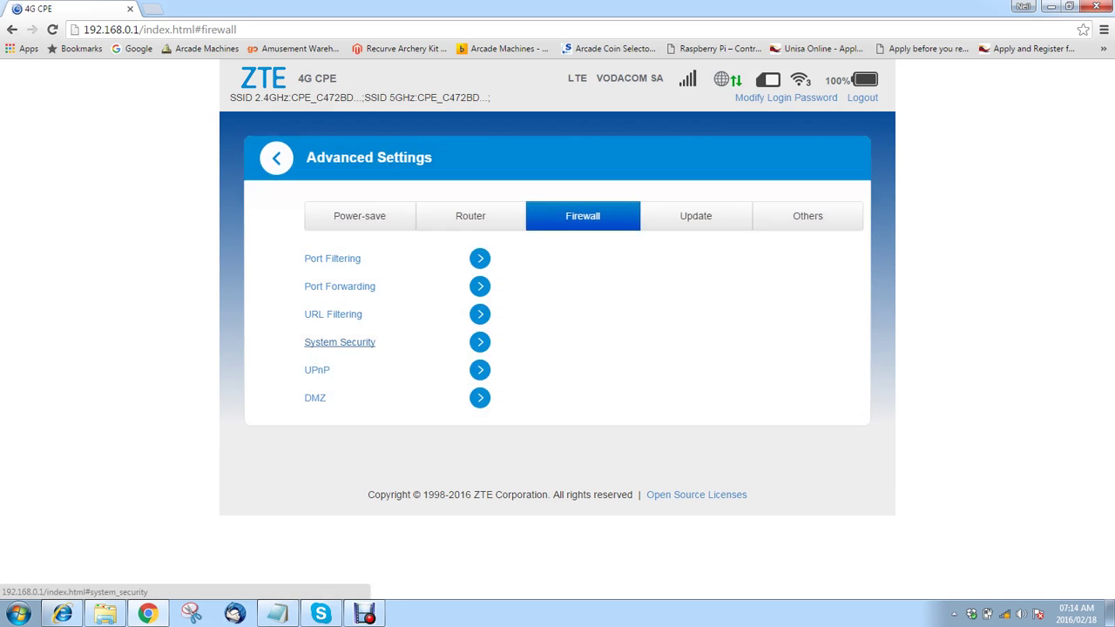
pyautogui.click(315, 398)
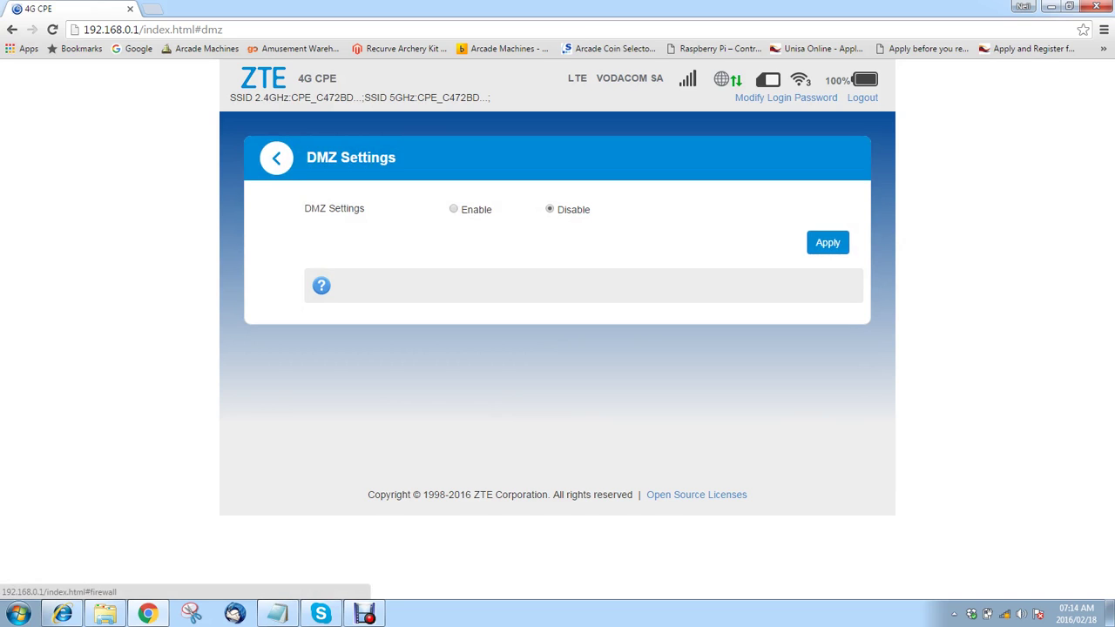
pyautogui.click(453, 209)
pyautogui.click(549, 209)
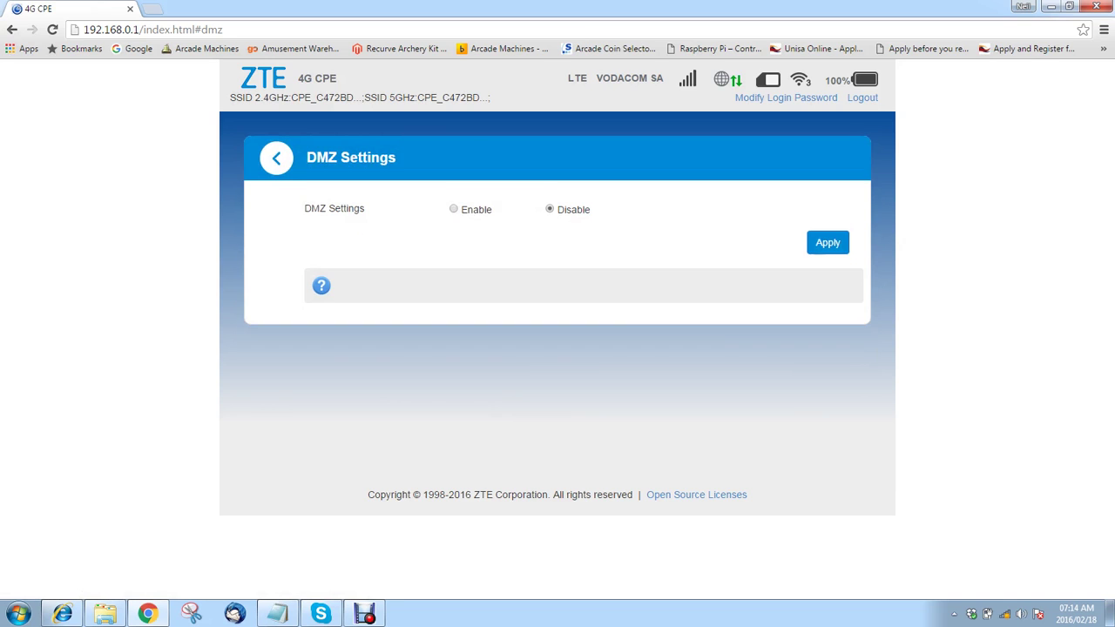
pyautogui.click(276, 158)
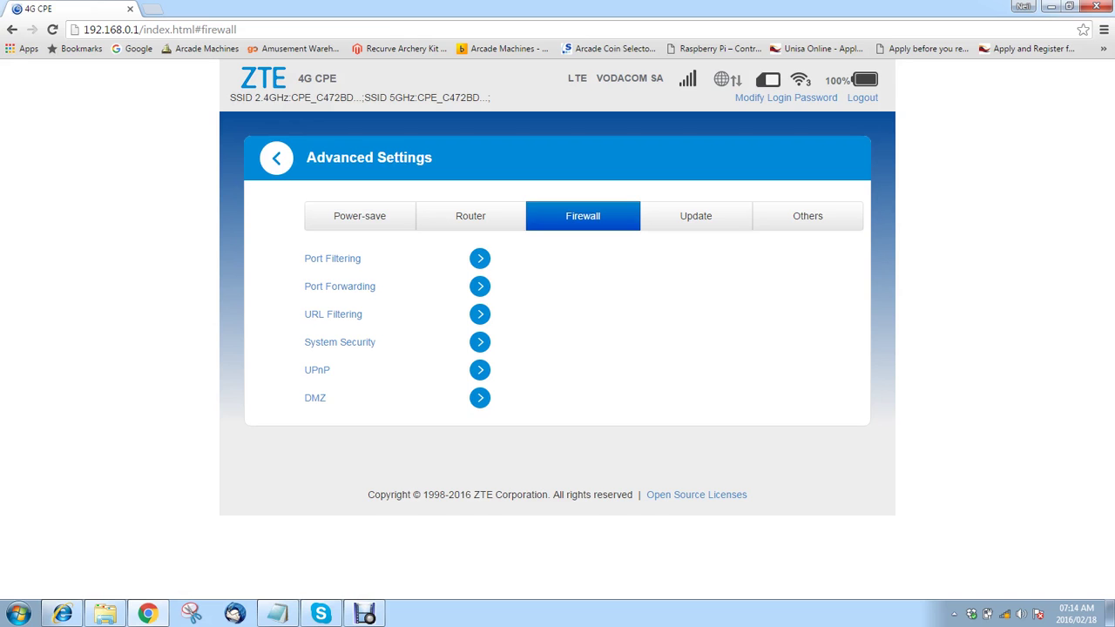
# - In the Update tab, keep the firmware auto-check cycle at 15 days
pyautogui.click(695, 216)
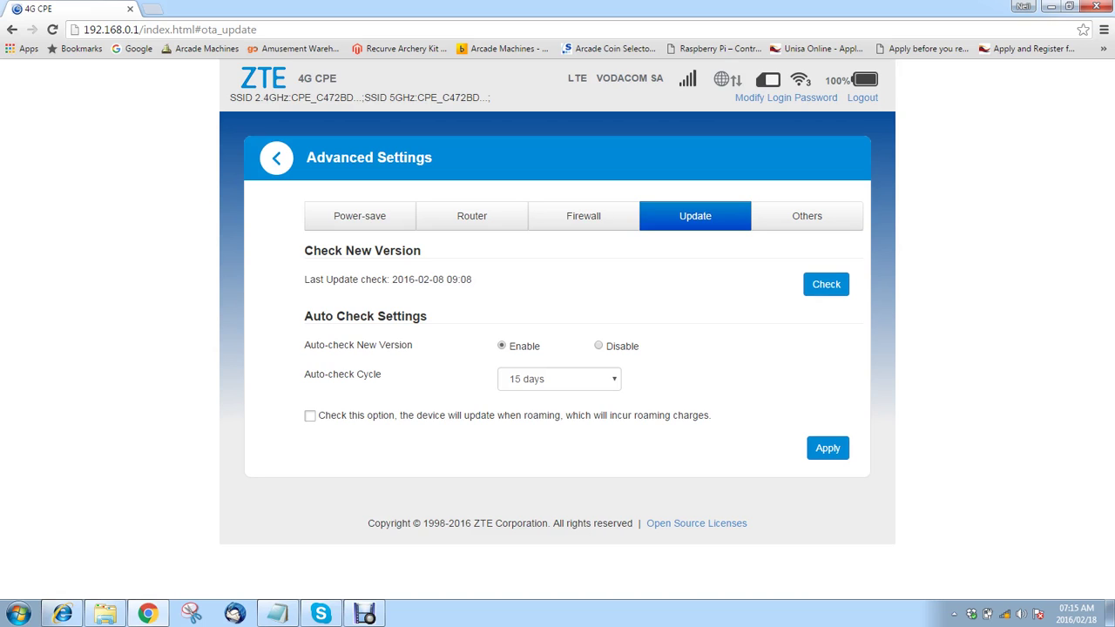
pyautogui.click(560, 379)
pyautogui.click(540, 408)
# - On the Others tab, review the PIN Management and SNTP time settings
pyautogui.click(806, 216)
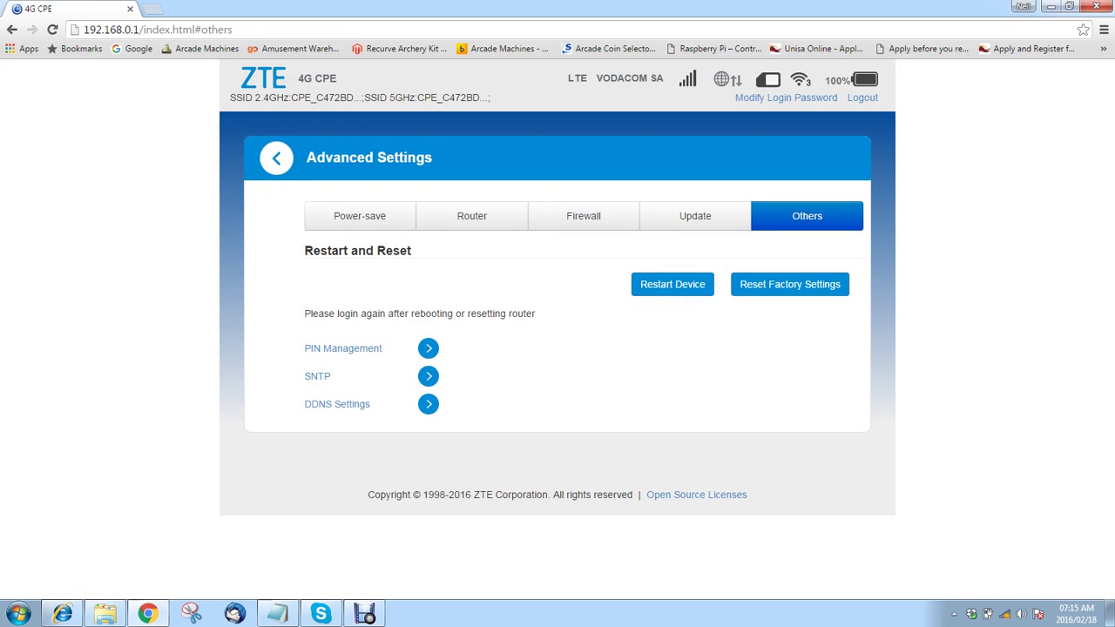
pyautogui.click(351, 349)
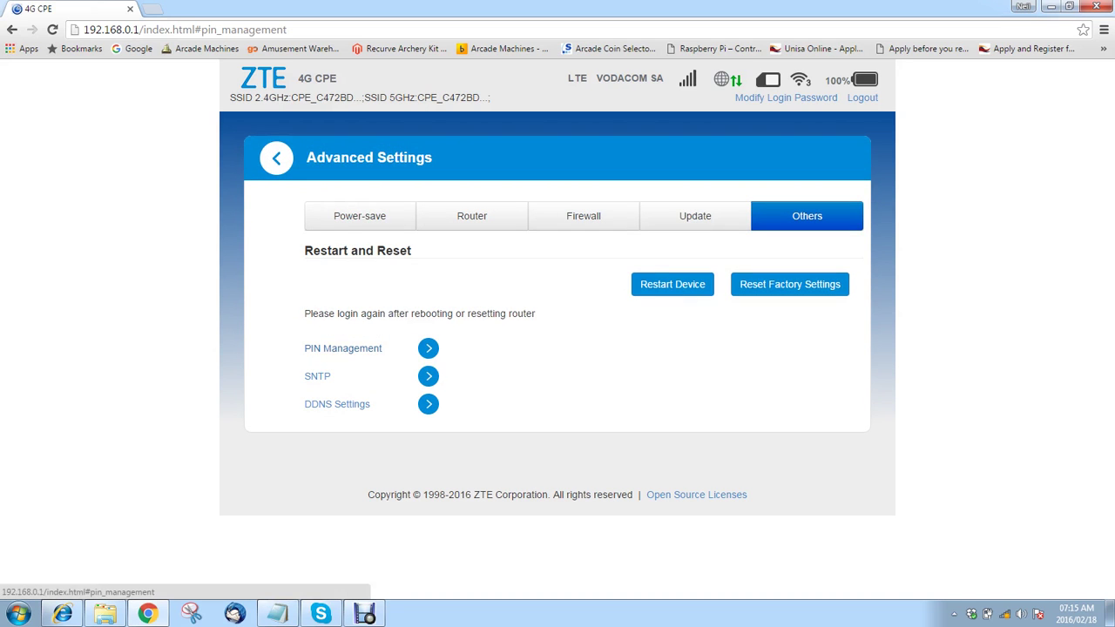
pyautogui.click(276, 157)
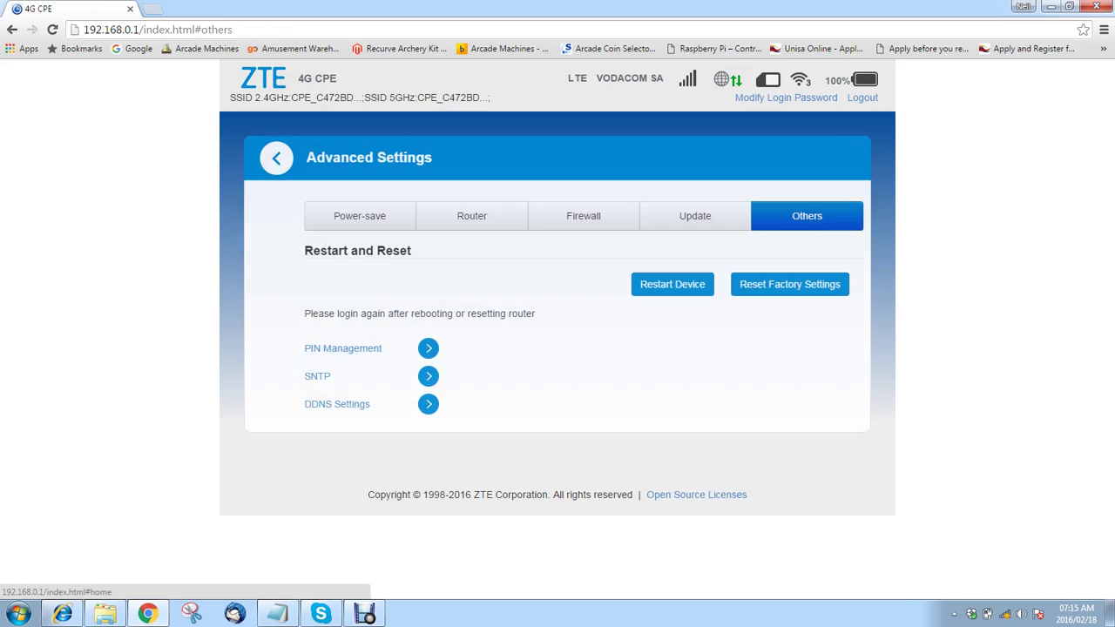
pyautogui.click(317, 376)
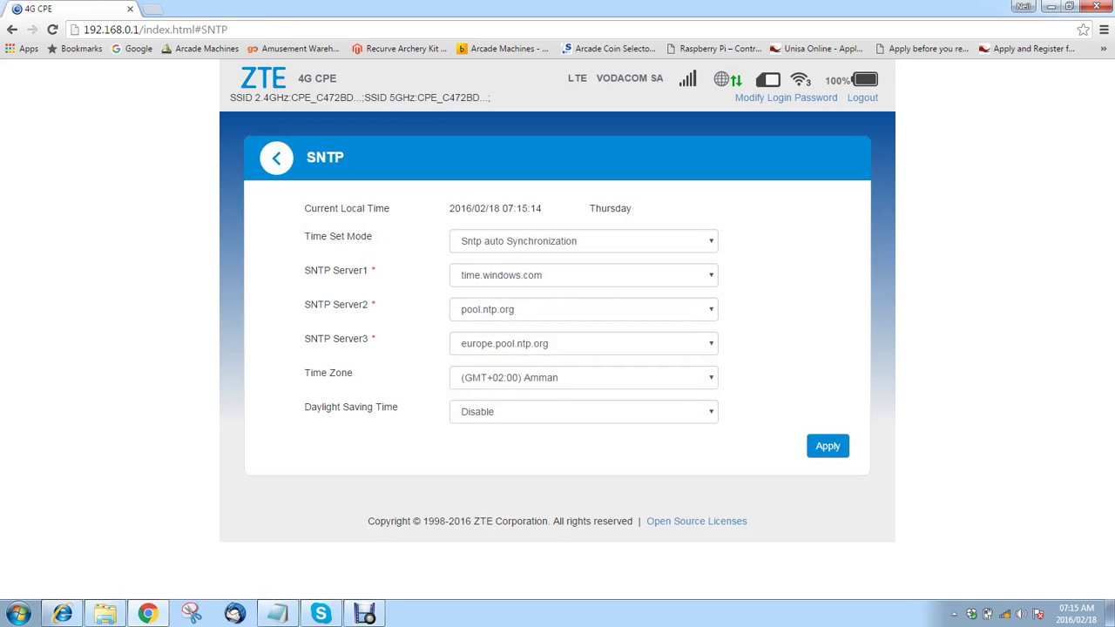
pyautogui.click(276, 157)
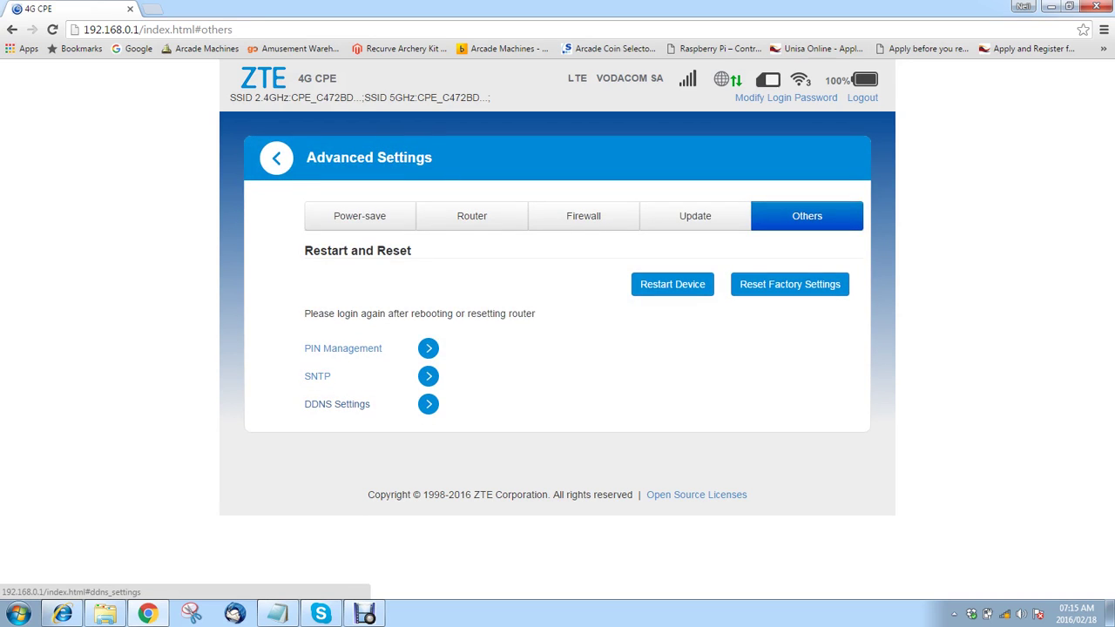
# - Check DDNS Settings, keeping no-ip.com as provider, and return to the Others list
pyautogui.click(318, 398)
pyautogui.click(577, 276)
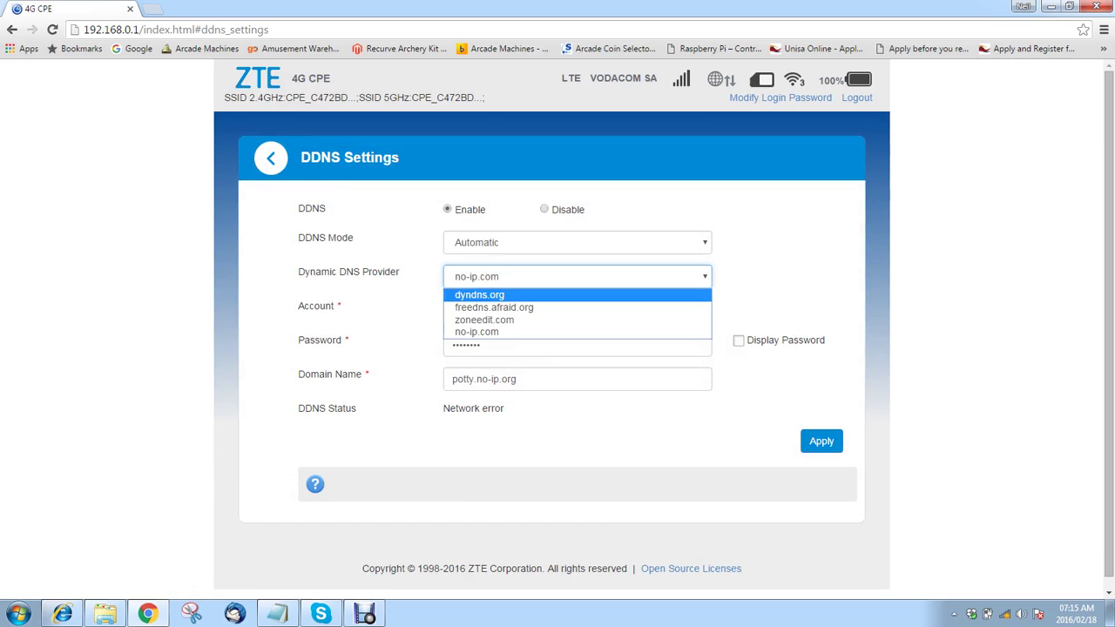
pyautogui.press('Down')
pyautogui.press('Down')
pyautogui.press('Down')
pyautogui.press('Return')
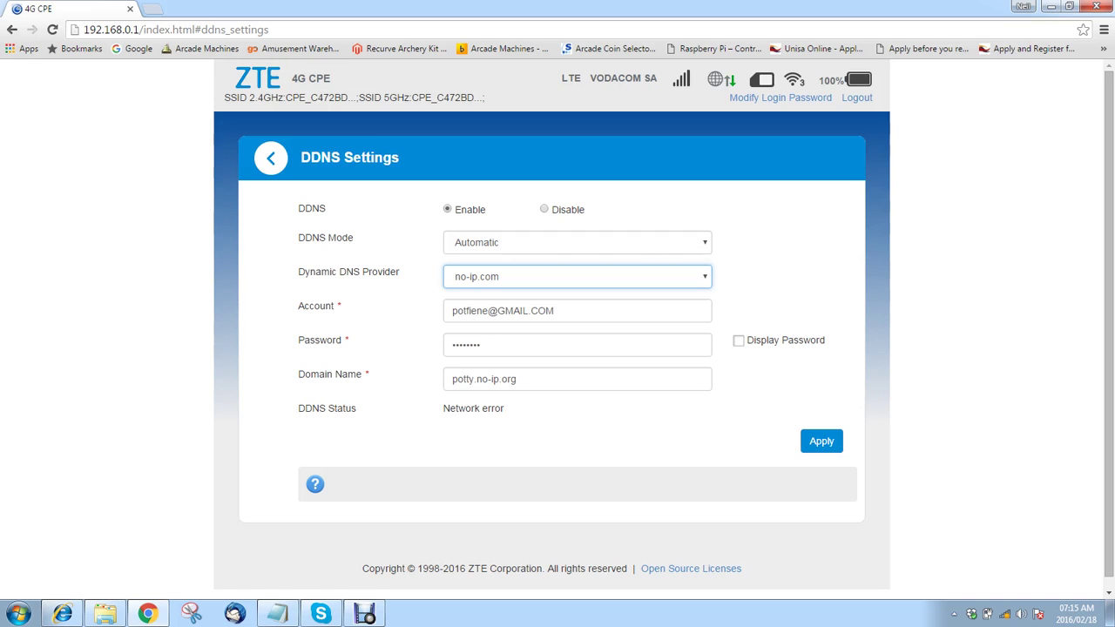
pyautogui.click(270, 158)
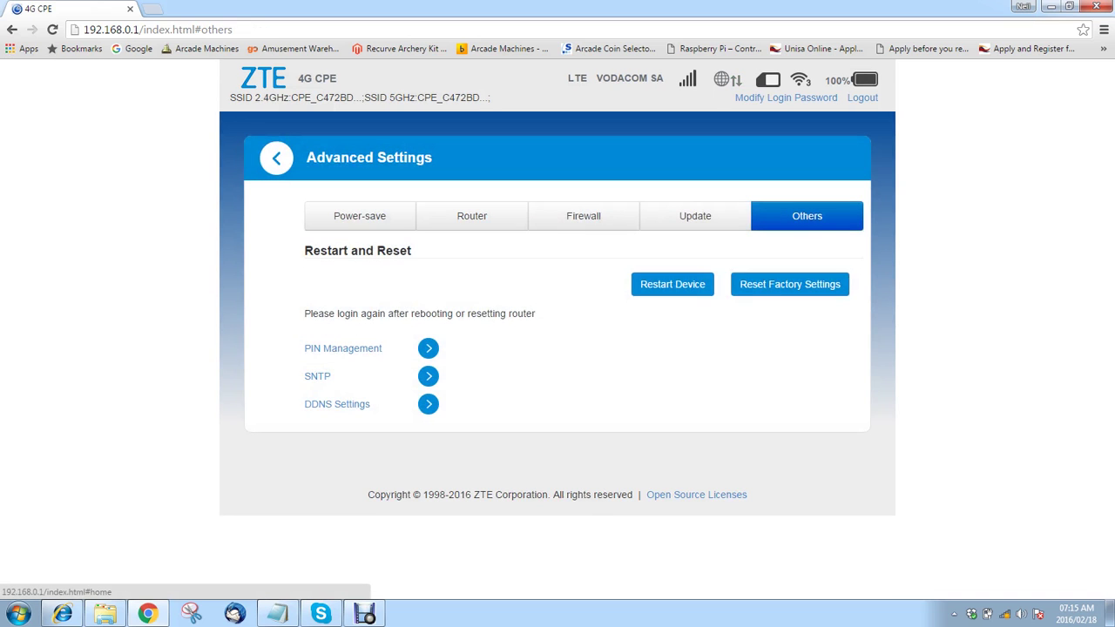
# - Return to the home dashboard, scroll through its shortcut icons, then switch to the recorder
pyautogui.click(276, 157)
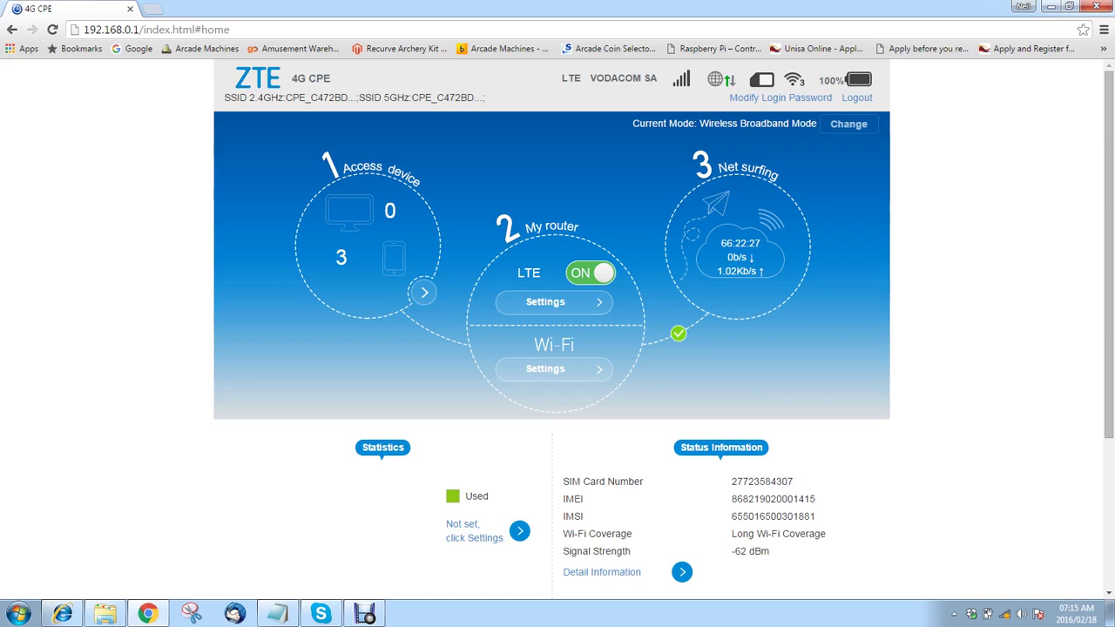
pyautogui.scroll(-3, 557, 348)
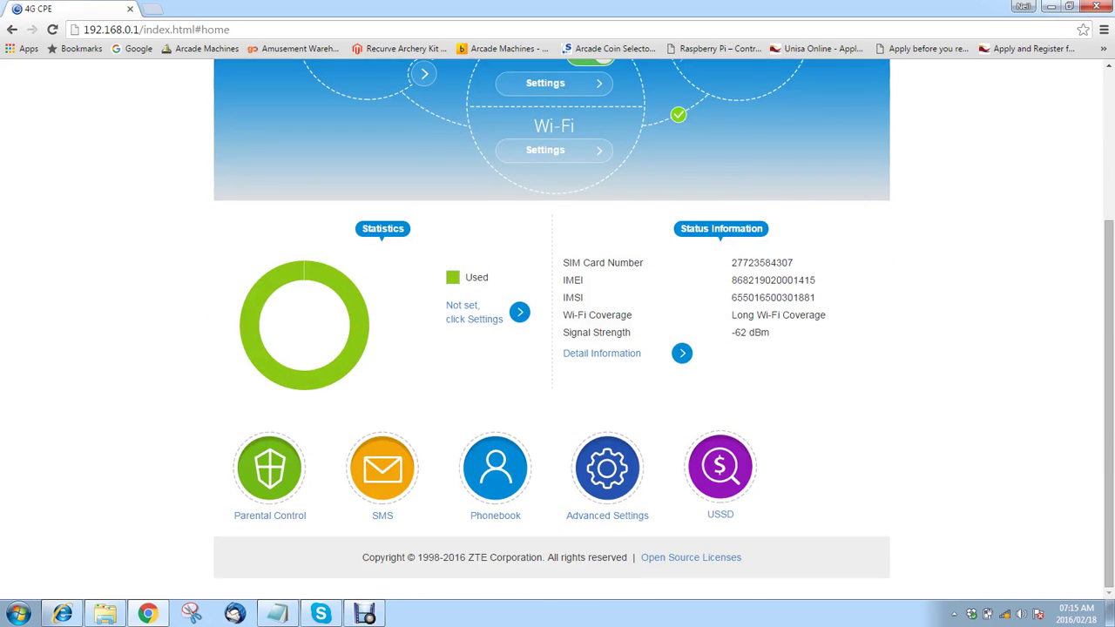
pyautogui.scroll(3, 557, 348)
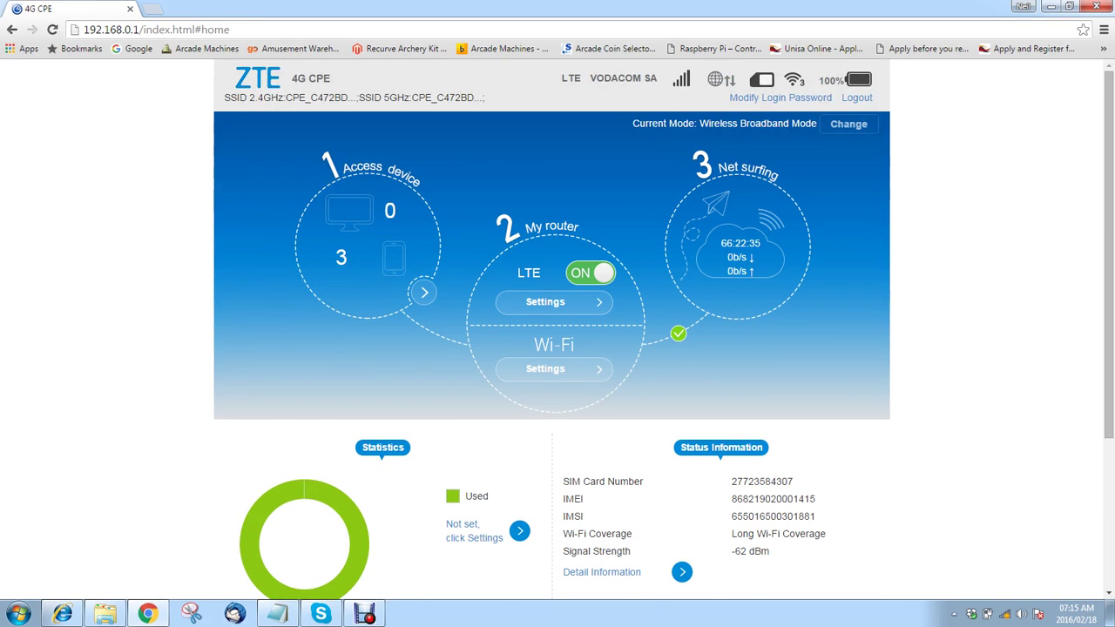
pyautogui.scroll(-3, 557, 331)
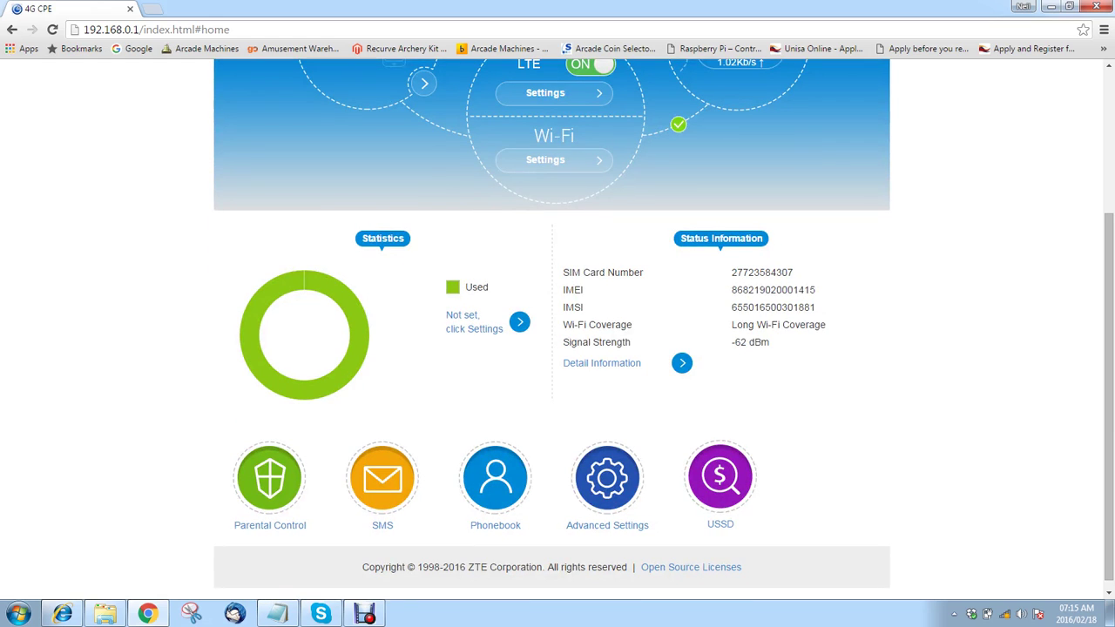
pyautogui.hotkey('alt', 'Tab')
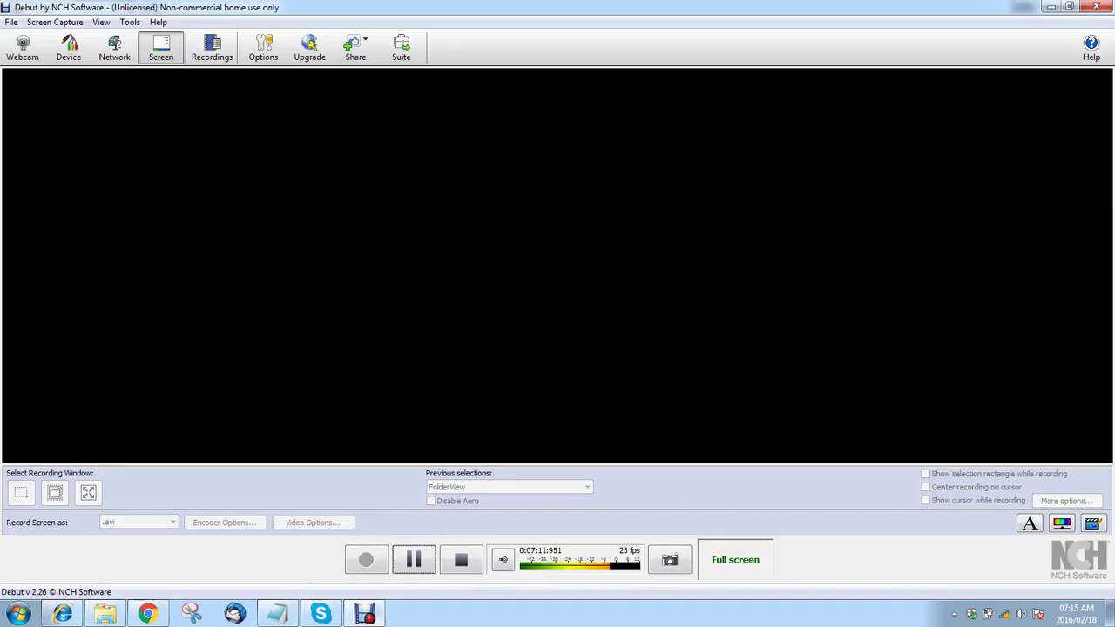